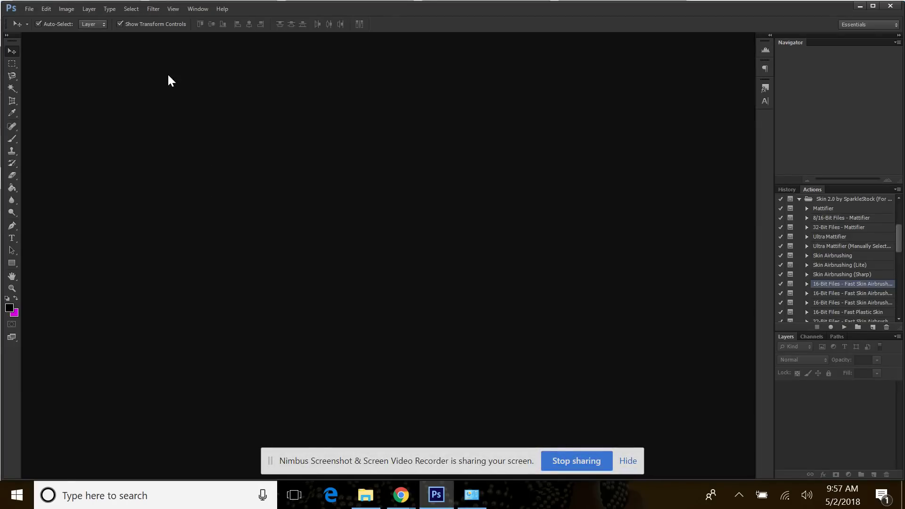
# Start a new document sized 500 × 500 pixels at 300 pixels/inch.
pyautogui.click(30, 9)
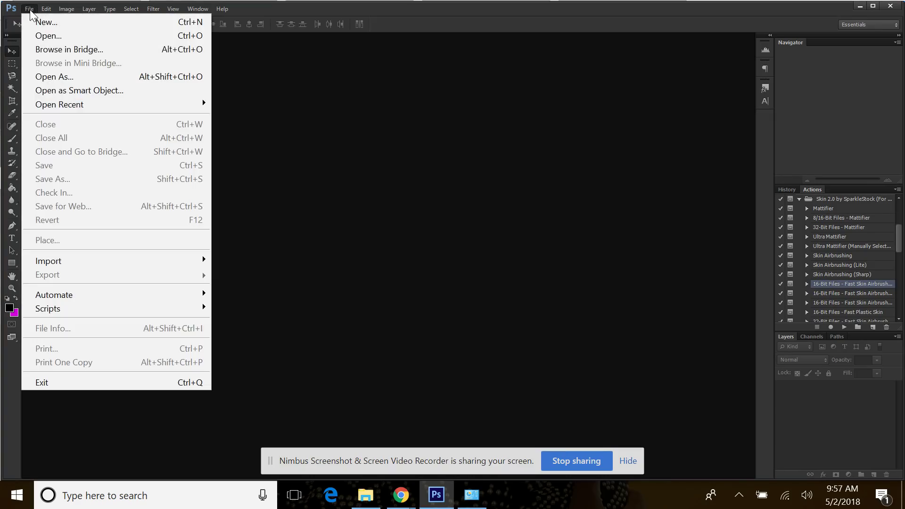
pyautogui.click(38, 24)
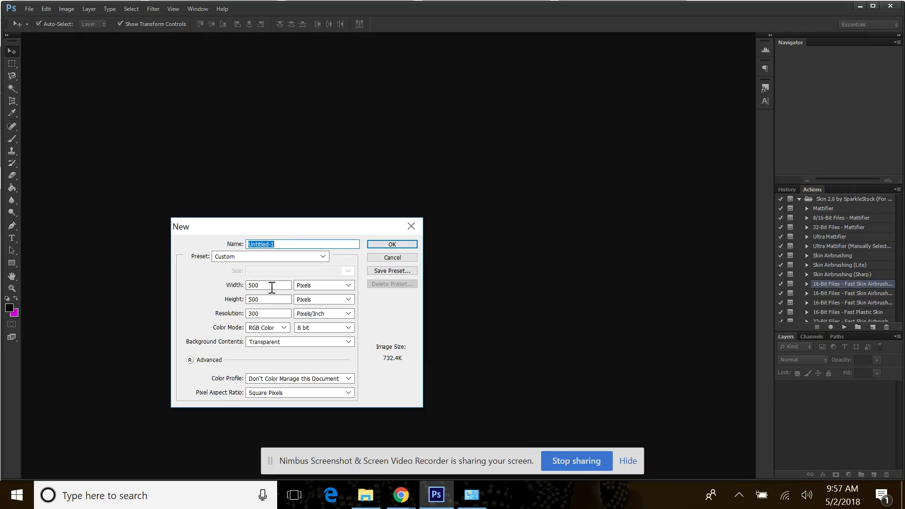
pyautogui.doubleClick(267, 285)
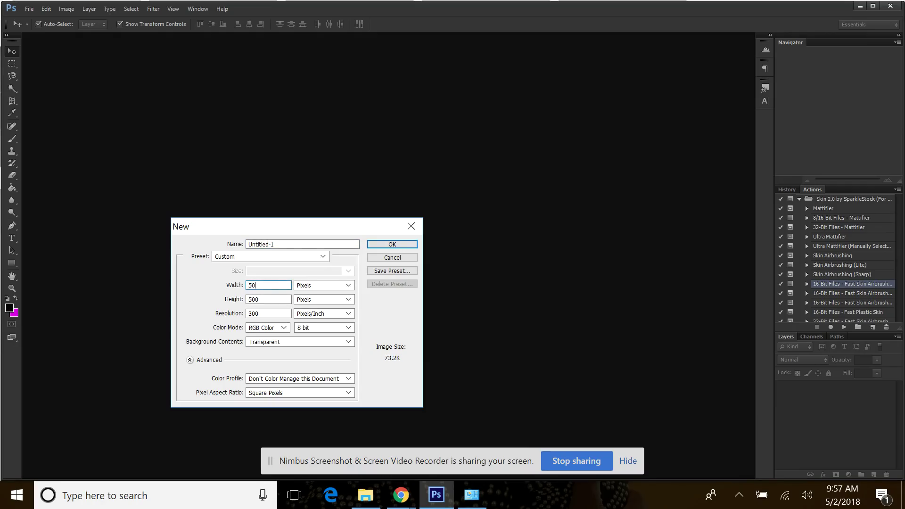
pyautogui.press('Tab')
pyautogui.press('Tab')
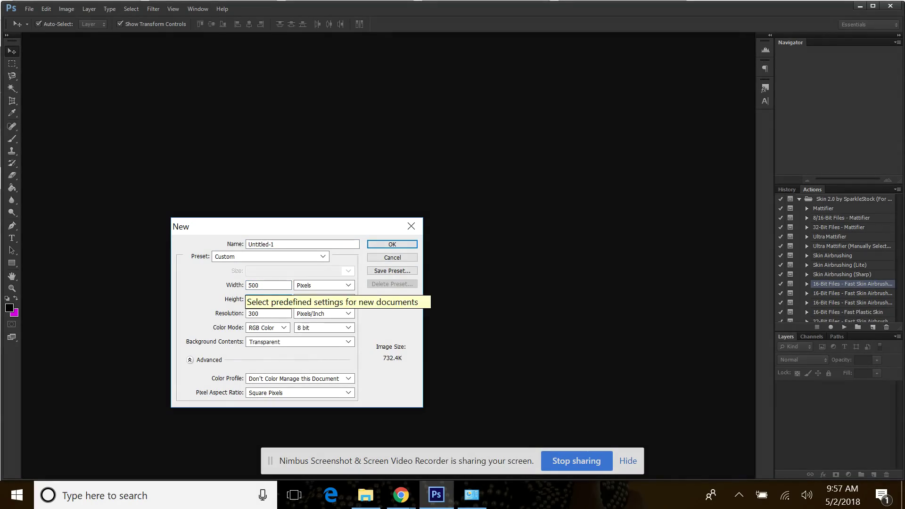
pyautogui.write('500')
pyautogui.press('Tab')
pyautogui.press('Tab')
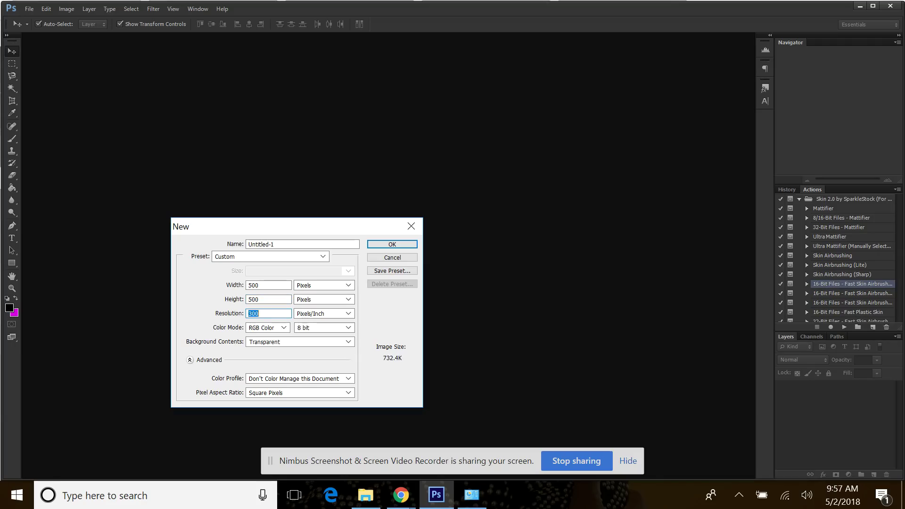
pyautogui.write('3')
# Choose a White background and RGB Color, name the document 'logo', and create it.
pyautogui.click(274, 342)
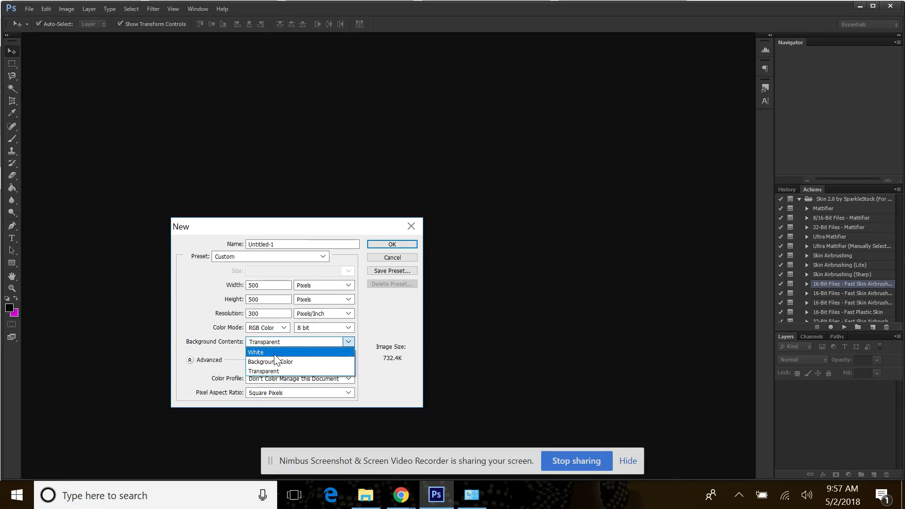
pyautogui.click(274, 354)
pyautogui.click(264, 328)
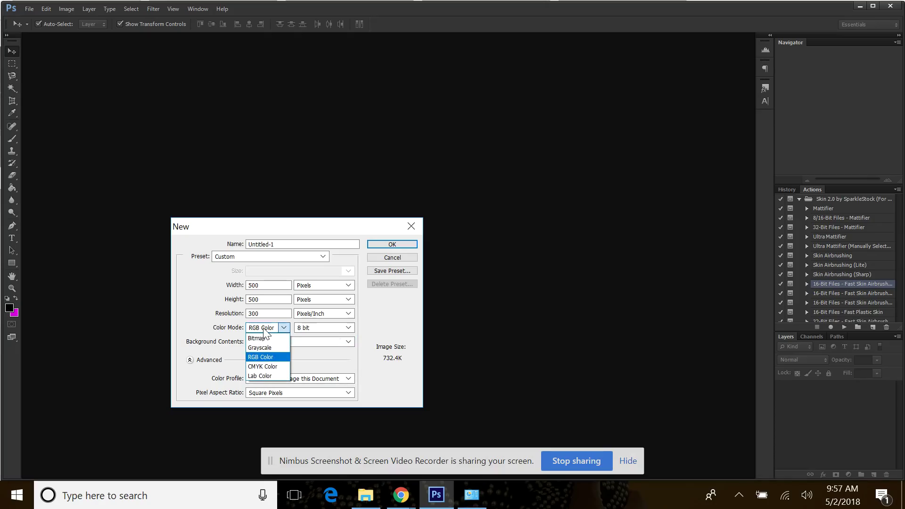
pyautogui.click(266, 361)
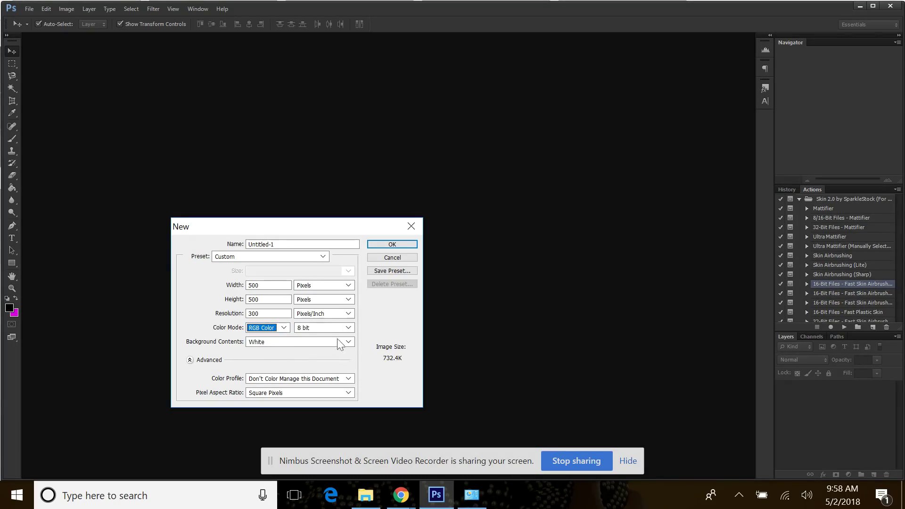
pyautogui.click(303, 244)
pyautogui.moveTo(303, 244); pyautogui.dragTo(226, 246)
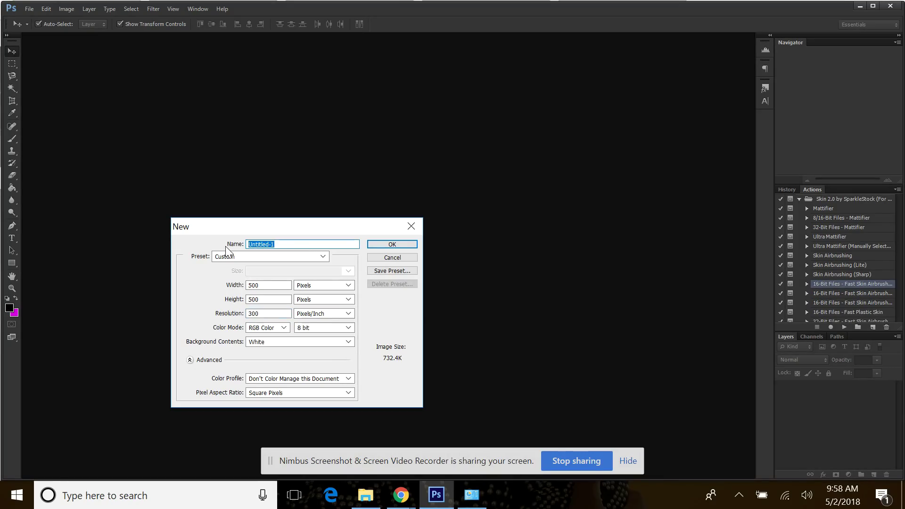
pyautogui.press('BackSpace')
pyautogui.write('logo')
pyautogui.press('Return')
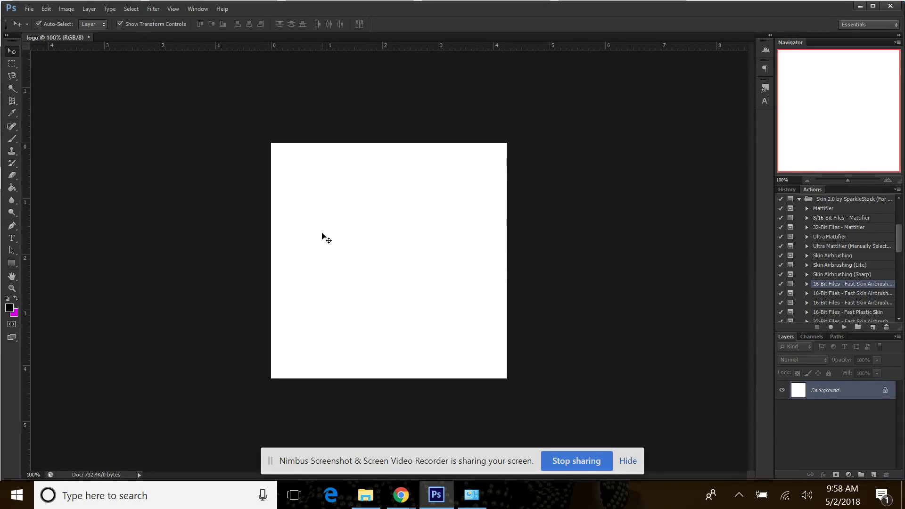
# Resize the image to 5 inches wide at 300 ppi (1500 px square) and zoom out.
pyautogui.click(71, 9)
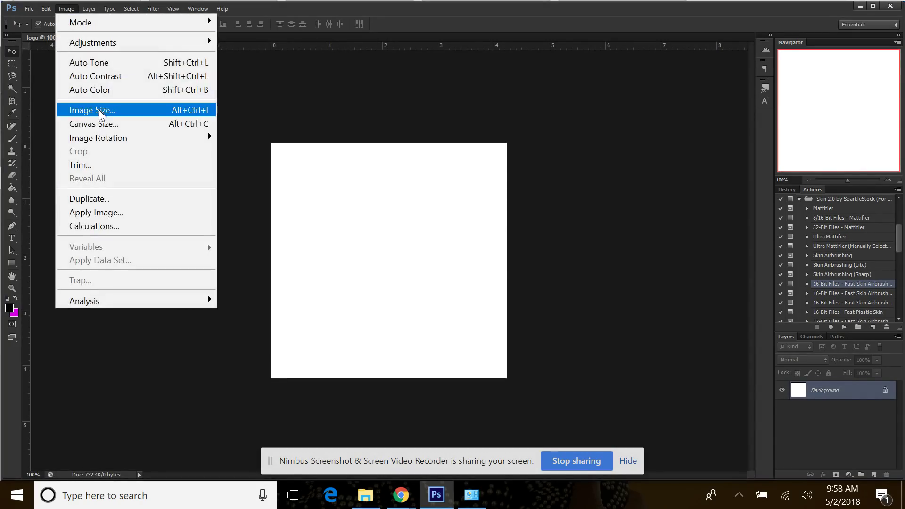
pyautogui.click(99, 110)
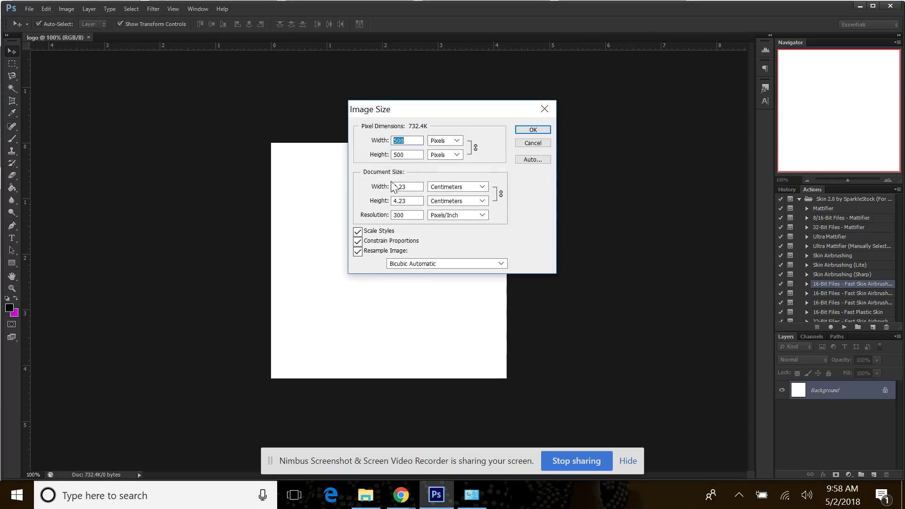
pyautogui.click(457, 186)
pyautogui.click(454, 207)
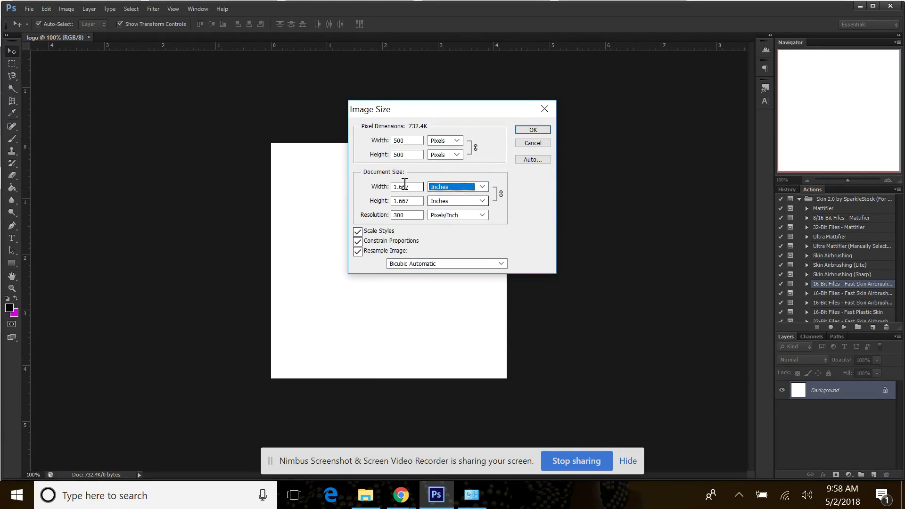
pyautogui.write('5')
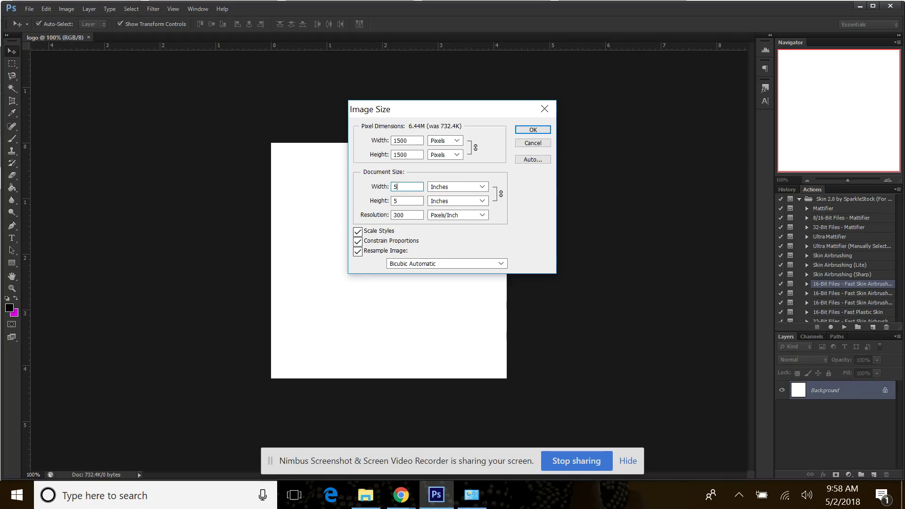
pyautogui.click(532, 129)
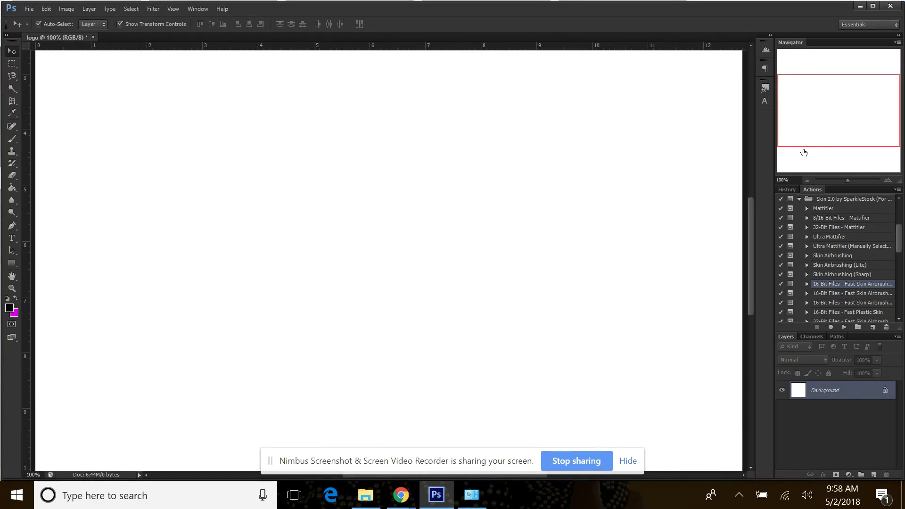
pyautogui.click(807, 179)
pyautogui.click(807, 179)
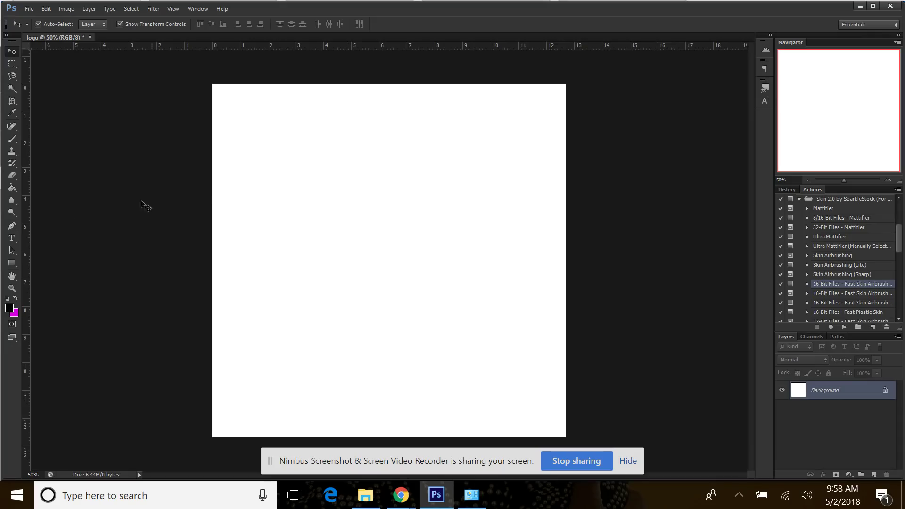
pyautogui.click(12, 238)
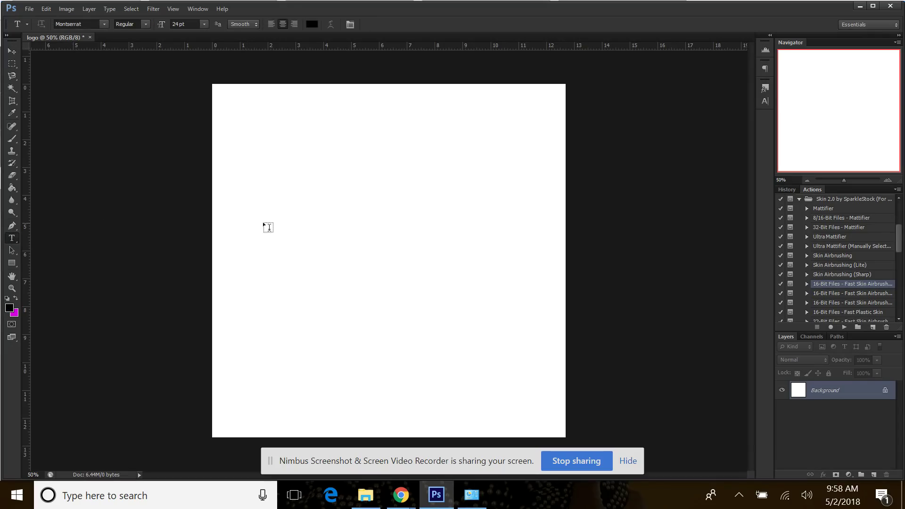
# Choose Playfair Display in the Character panel and set a text insertion point on the canvas.
pyautogui.click(765, 101)
pyautogui.click(678, 93)
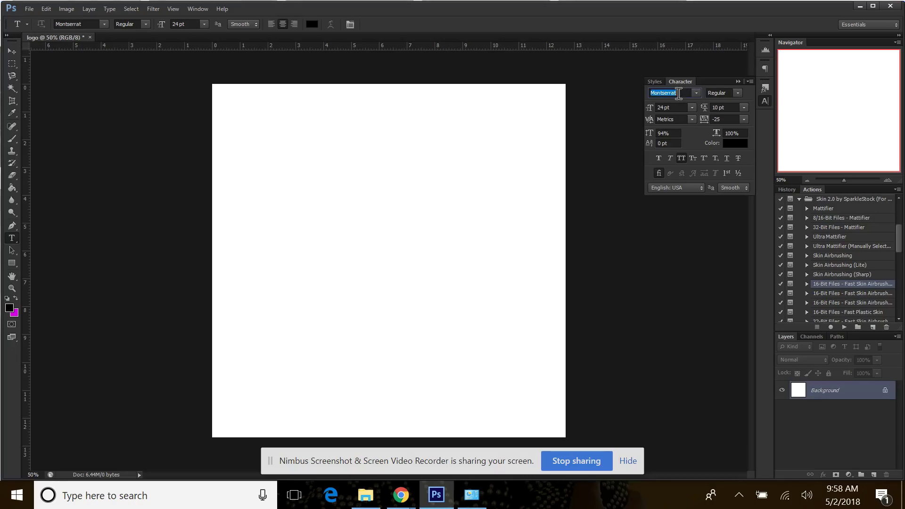
pyautogui.write('PlAGuEdEaTH')
pyautogui.click(697, 93)
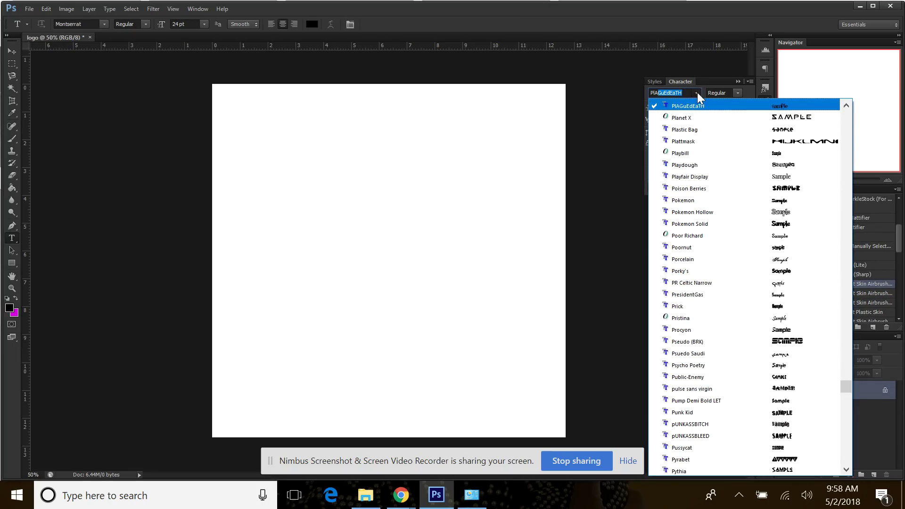
pyautogui.click(691, 177)
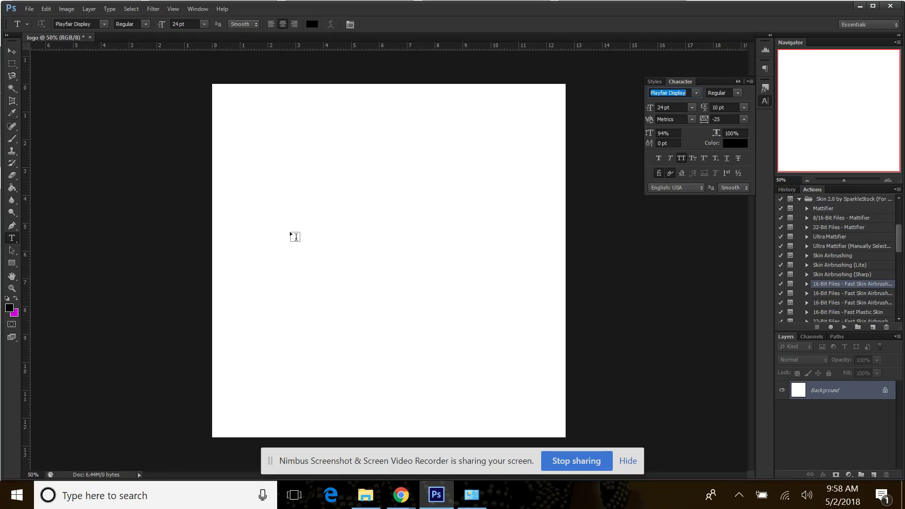
pyautogui.click(303, 236)
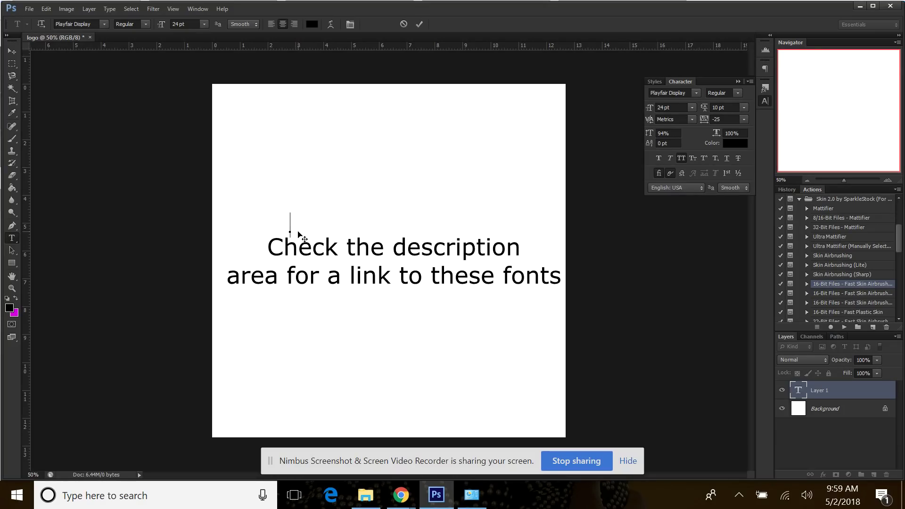
# Type 'MIA'S HAIR', move it toward the canvas centre, and commit the text.
pyautogui.write('M')
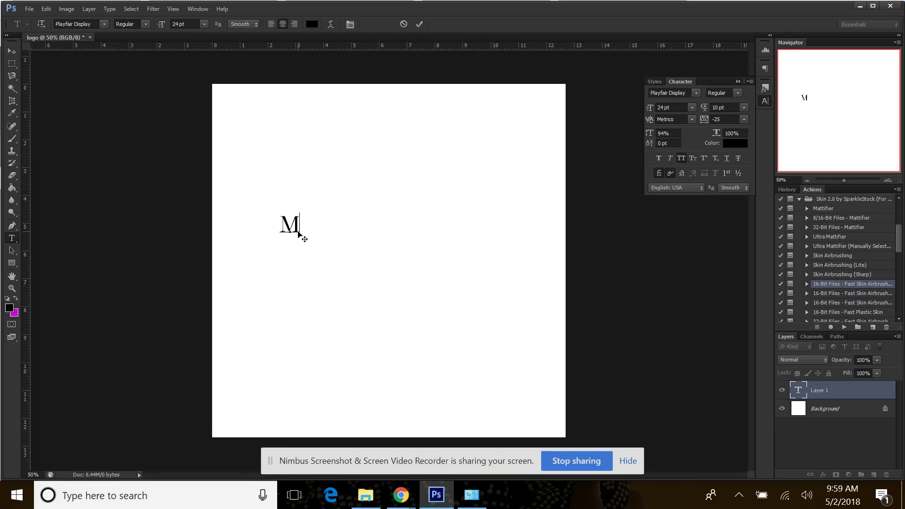
pyautogui.write("IA'")
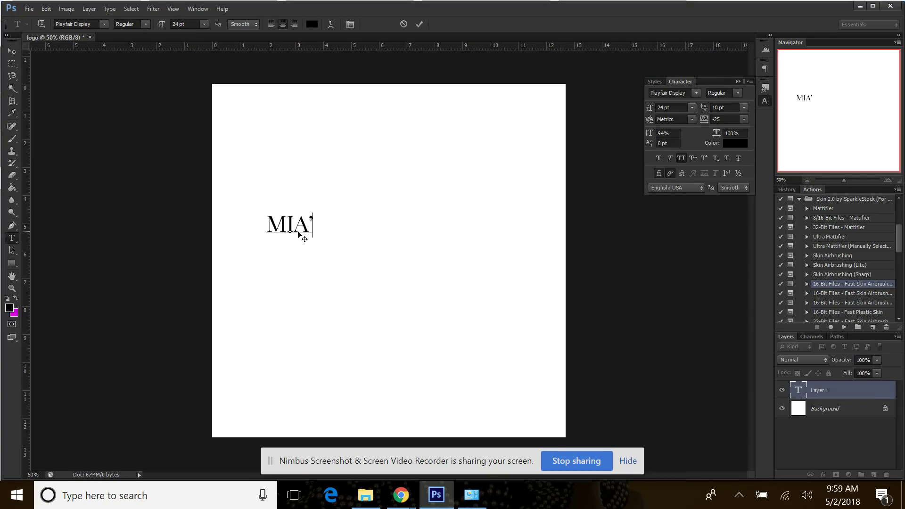
pyautogui.write('S')
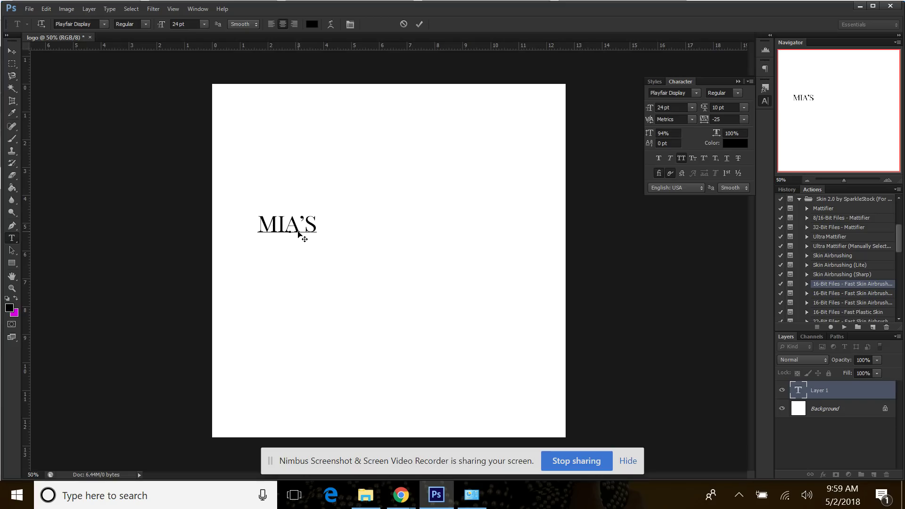
pyautogui.write('HAIR')
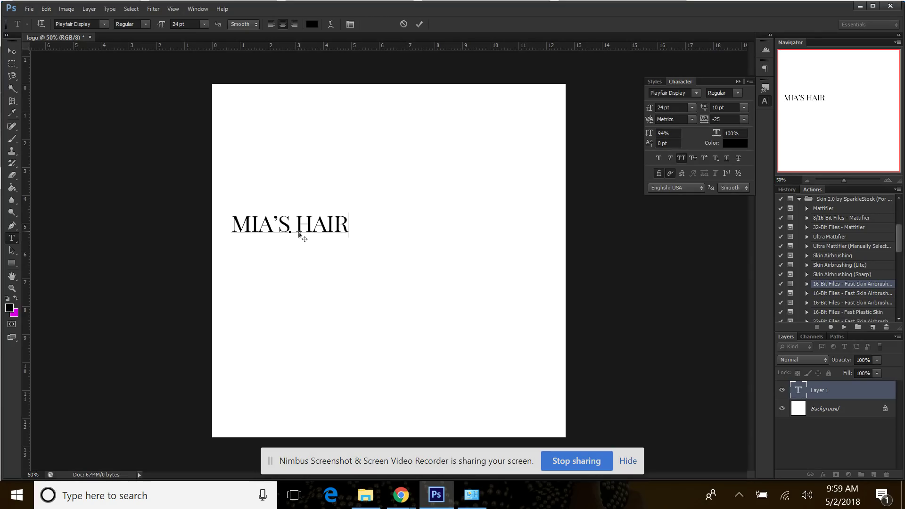
pyautogui.moveTo(310, 259); pyautogui.dragTo(400, 270)
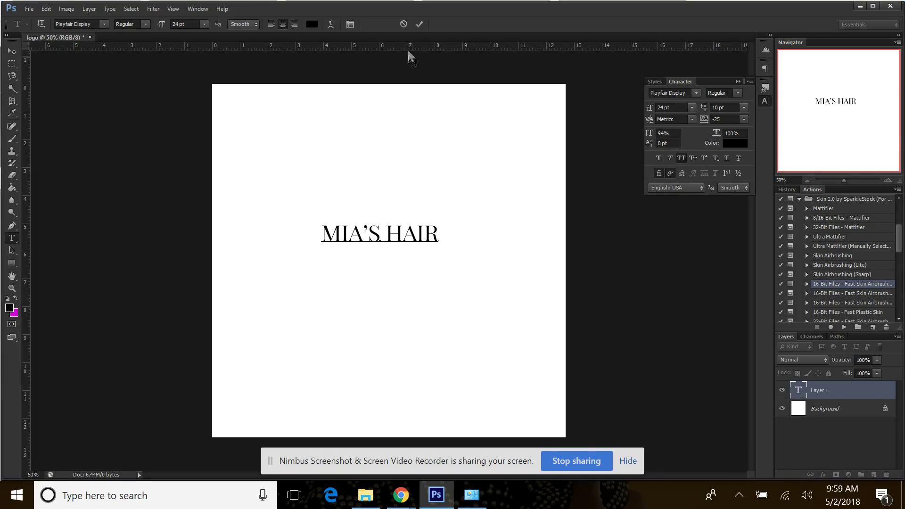
pyautogui.click(418, 24)
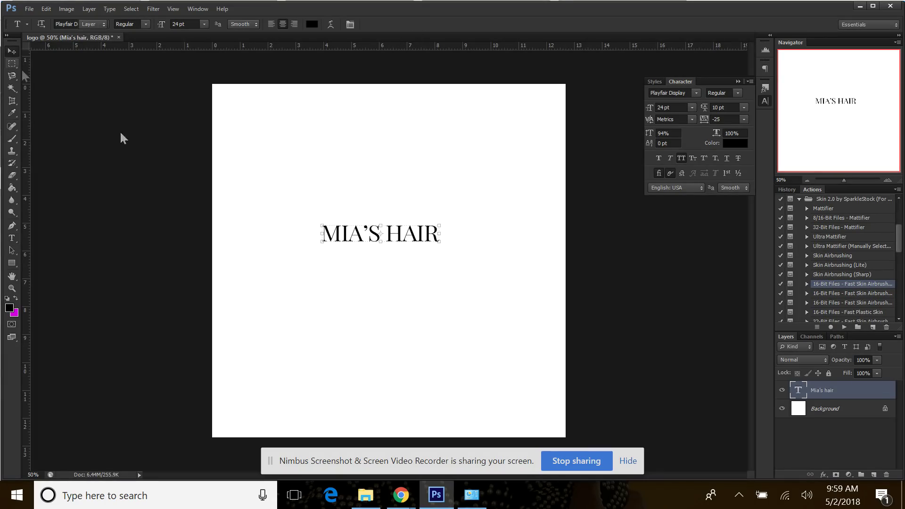
# Scale the MIA'S HAIR text up by its corner handles and nudge it into place.
pyautogui.press('v')
pyautogui.moveTo(321, 222); pyautogui.dragTo(272, 204)
pyautogui.moveTo(439, 204); pyautogui.dragTo(486, 195)
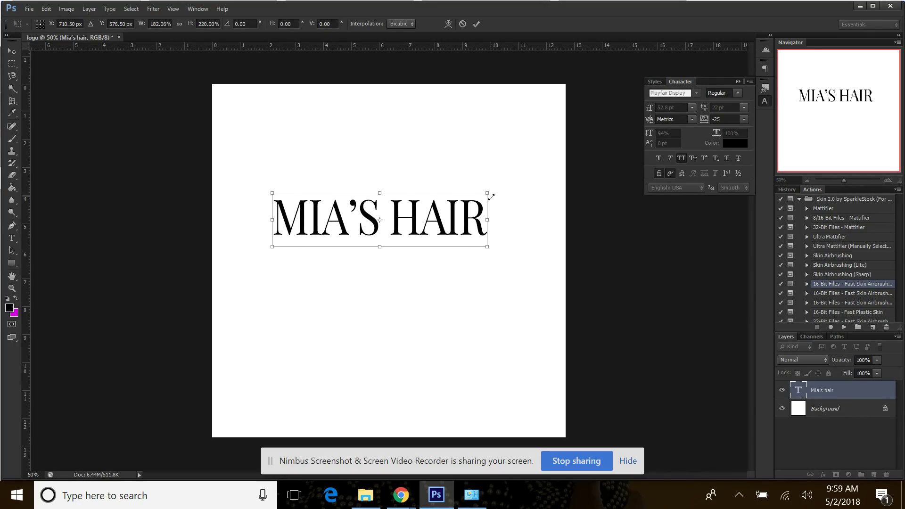
pyautogui.press('Return')
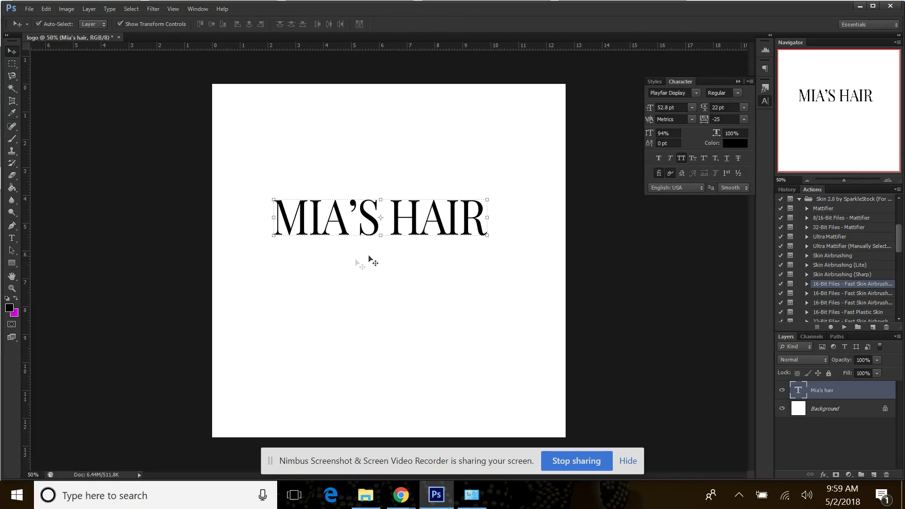
pyautogui.moveTo(344, 232); pyautogui.dragTo(350, 237)
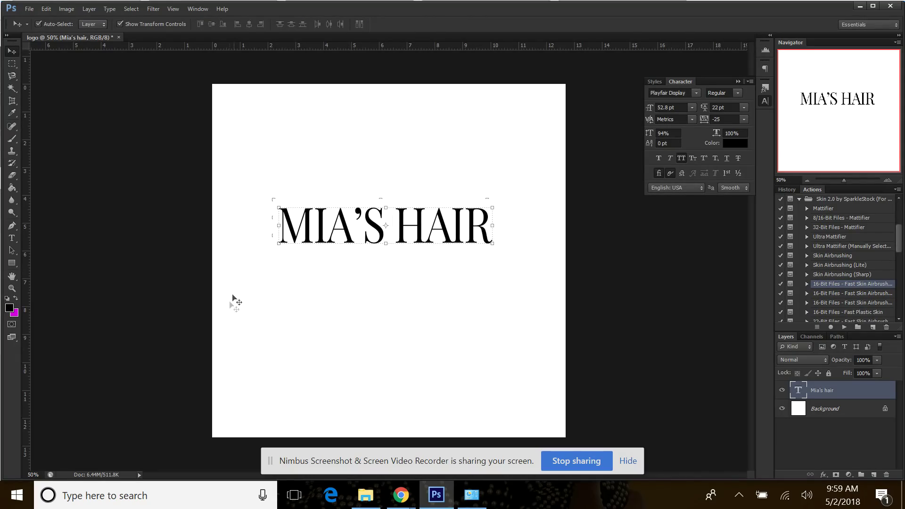
pyautogui.click(85, 254)
# Add the word STUDIO below the title and centre it under MIA'S HAIR.
pyautogui.click(12, 238)
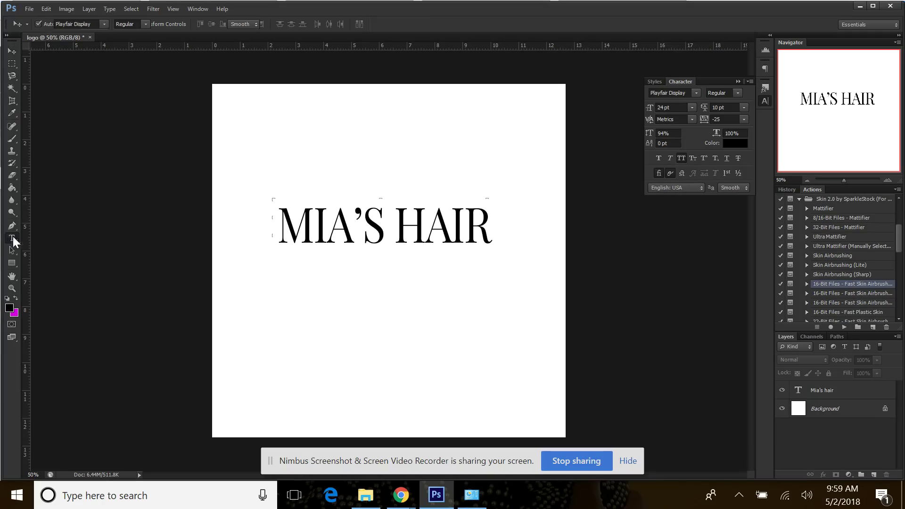
pyautogui.click(312, 273)
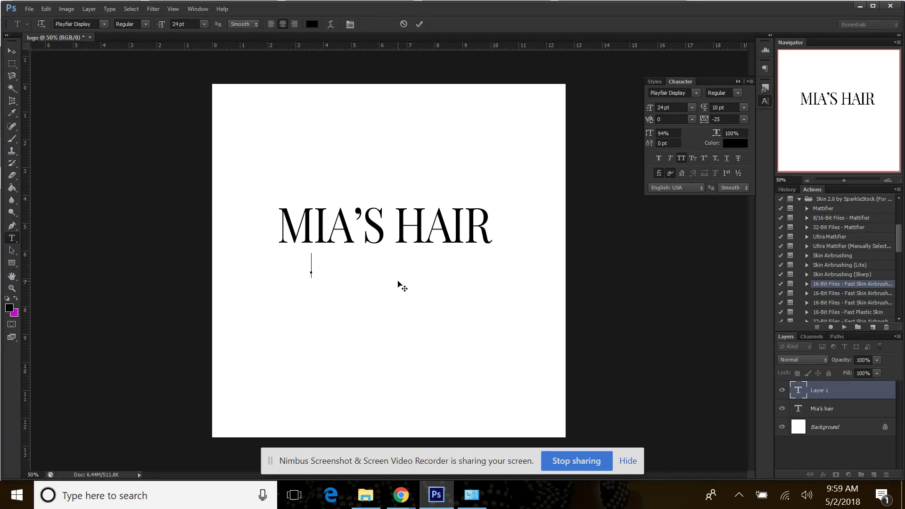
pyautogui.write('STUDIO')
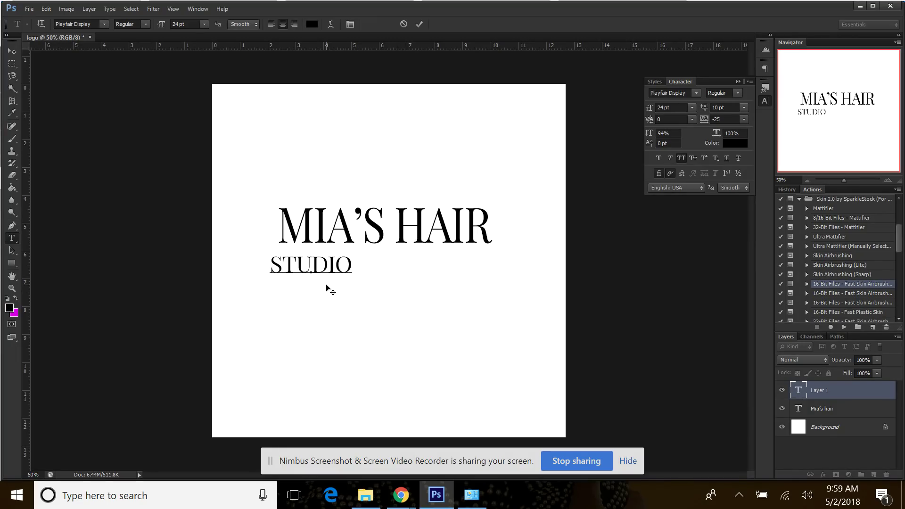
pyautogui.moveTo(346, 294); pyautogui.dragTo(420, 294)
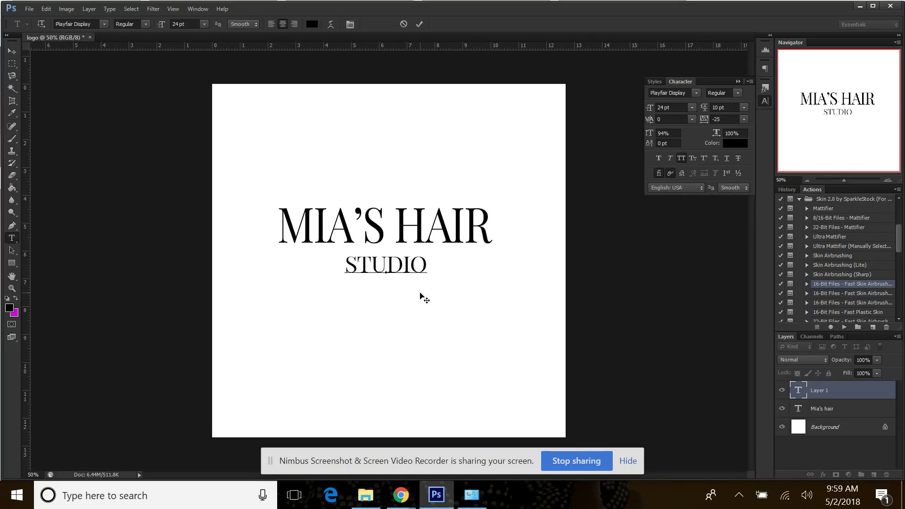
pyautogui.click(418, 24)
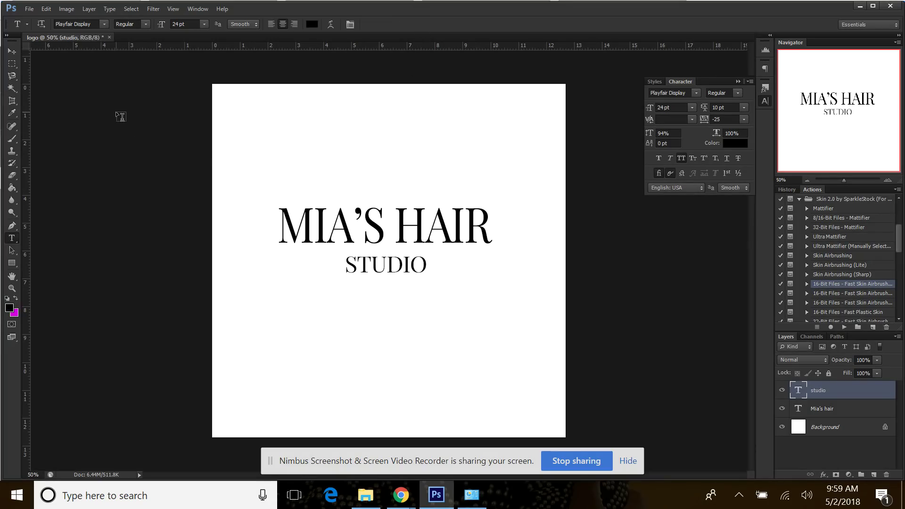
pyautogui.click(11, 51)
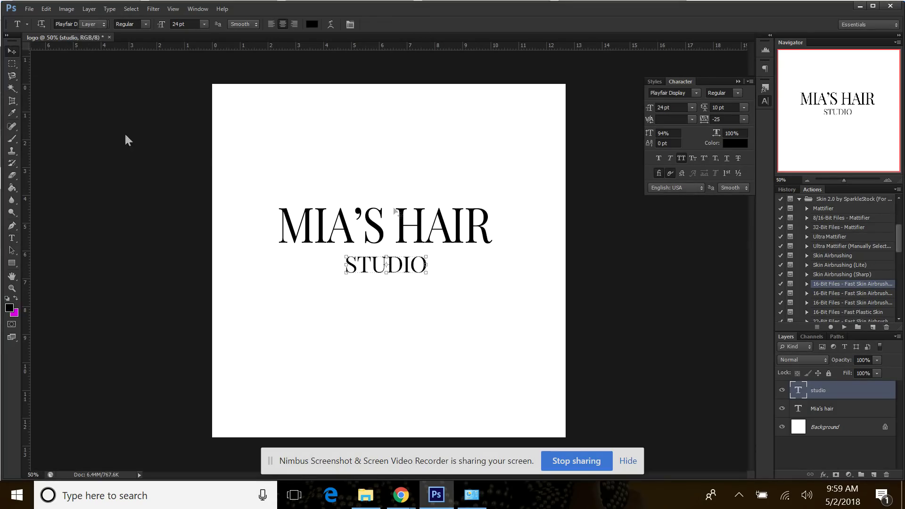
pyautogui.click(671, 93)
# Change the STUDIO font to Montserrat and nudge the word slightly into position.
pyautogui.write('Monotype Co...')
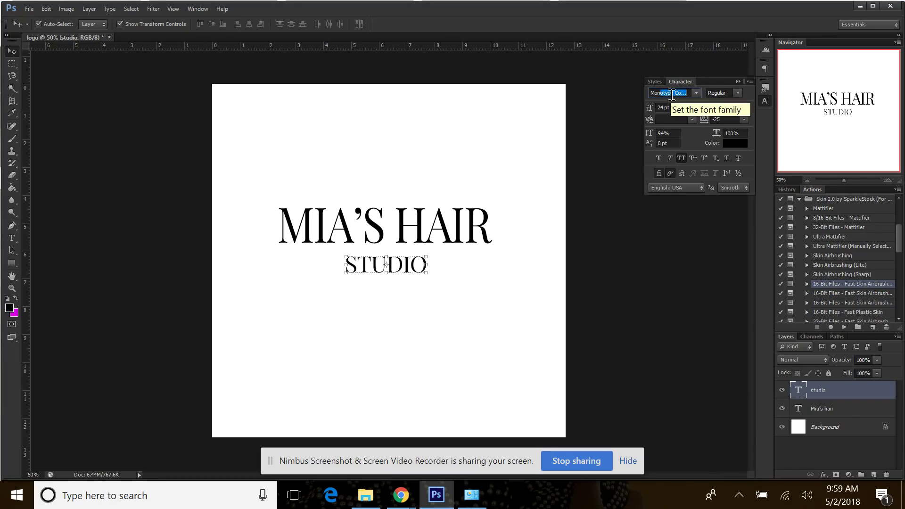
pyautogui.click(696, 93)
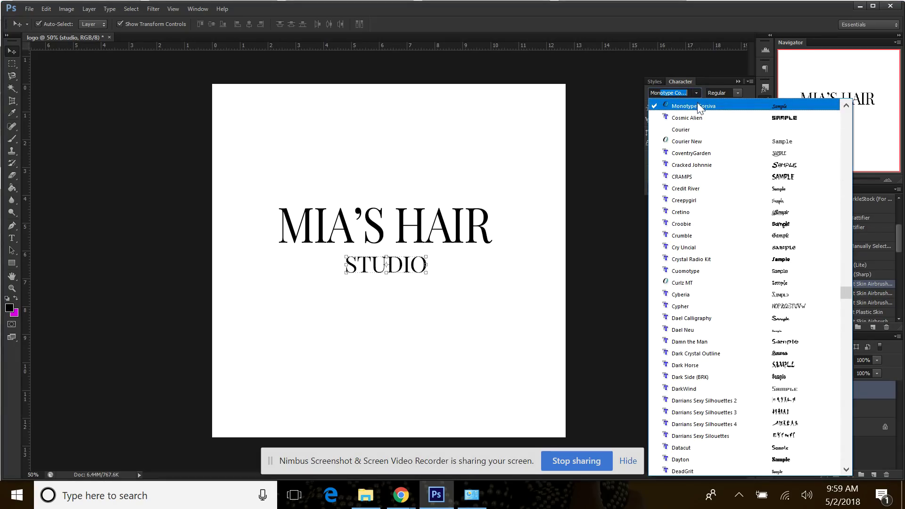
pyautogui.click(676, 95)
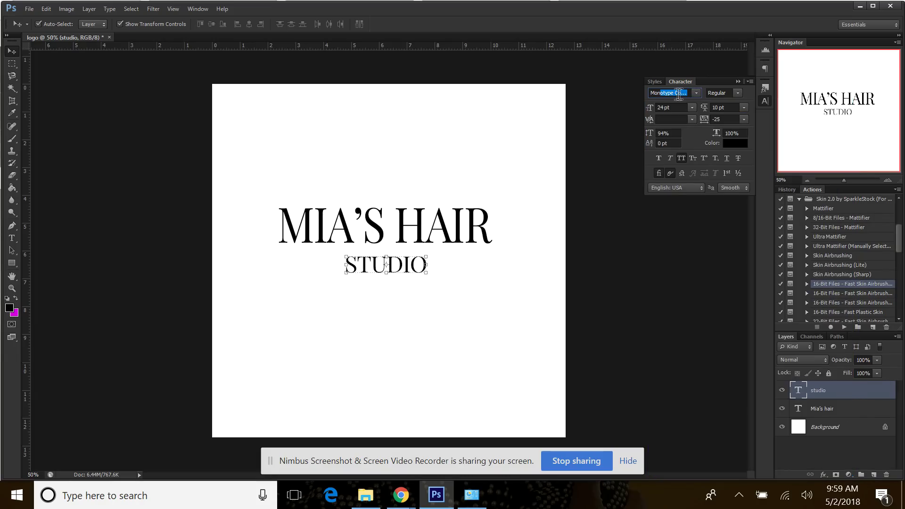
pyautogui.write('tserrat')
pyautogui.press('Return')
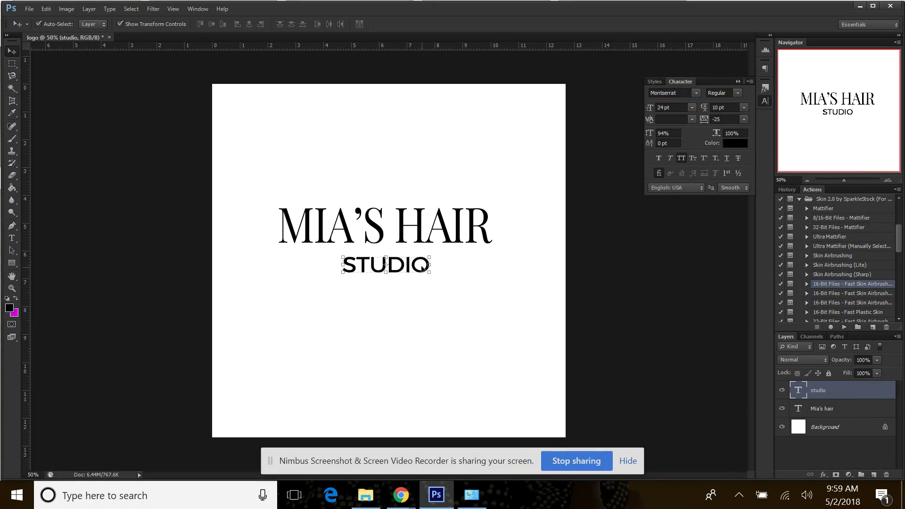
pyautogui.moveTo(424, 268)
pyautogui.mouseDown()
pyautogui.moveTo(415, 266)
pyautogui.moveTo(423, 267)
pyautogui.mouseUp()
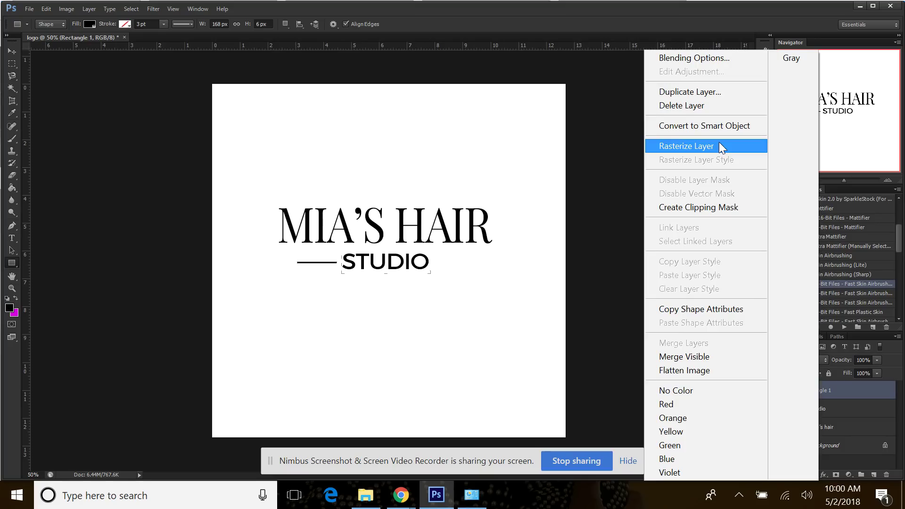
# Rasterize the left line, duplicate it as Rectangle 1 copy, and move it right of STUDIO.
pyautogui.click(719, 145)
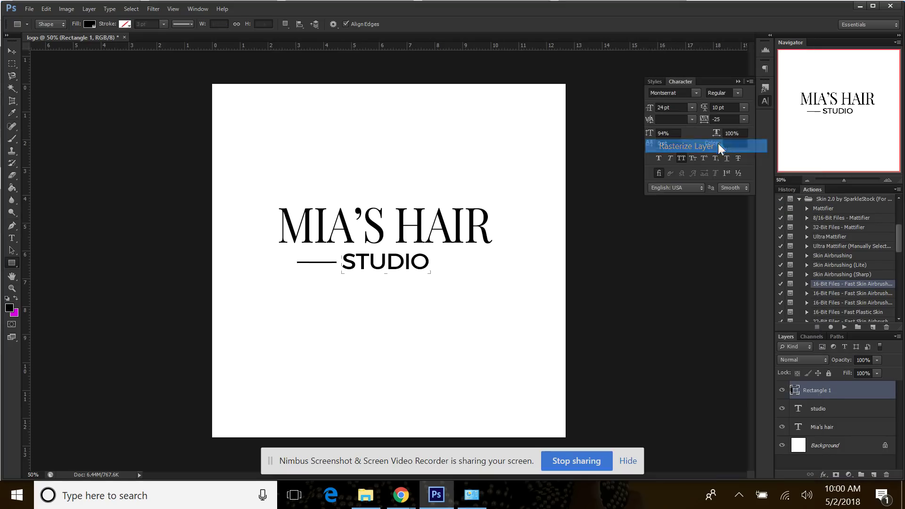
pyautogui.click(16, 53)
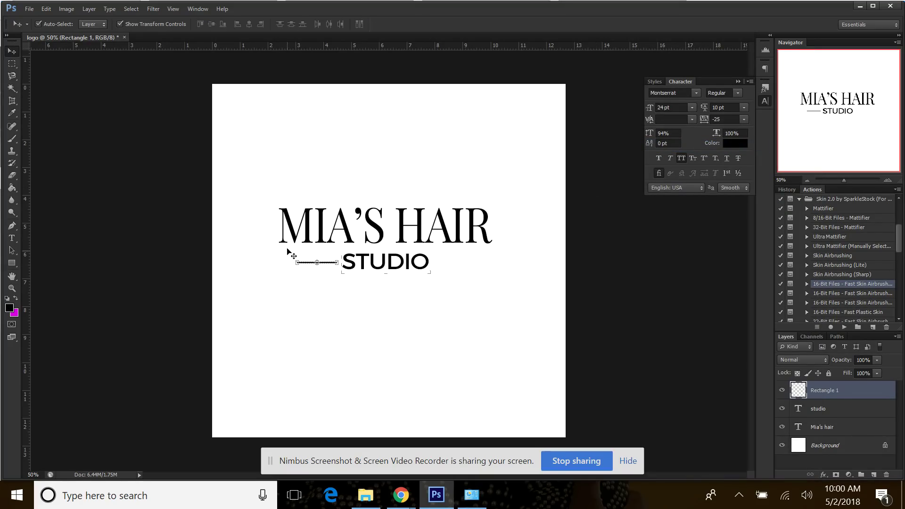
pyautogui.rightClick(824, 392)
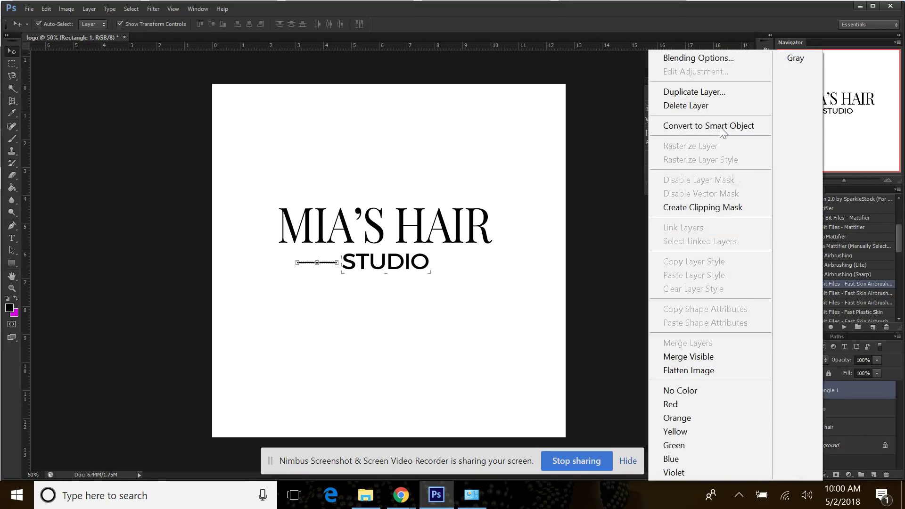
pyautogui.click(704, 94)
pyautogui.click(529, 253)
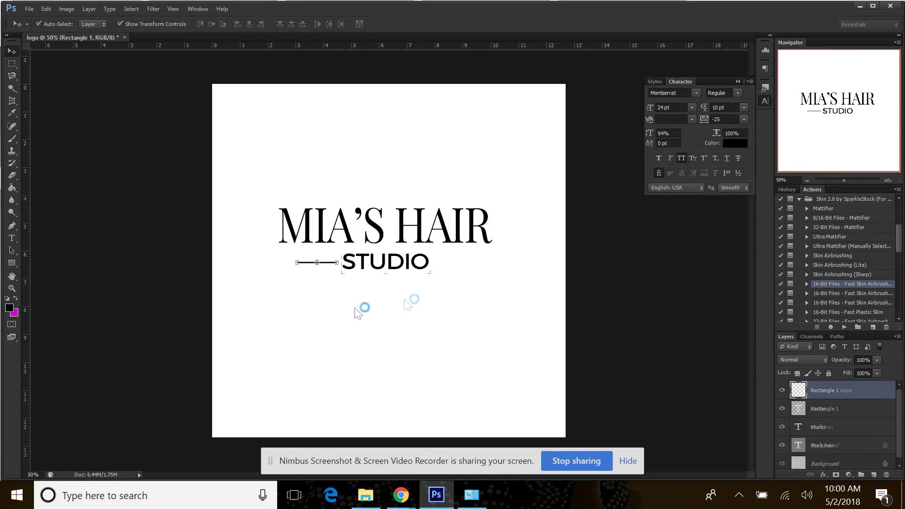
pyautogui.moveTo(324, 262); pyautogui.dragTo(462, 259)
# Add a horizontal guide and align the right line to it at 200% zoom.
pyautogui.moveTo(366, 47); pyautogui.dragTo(369, 265)
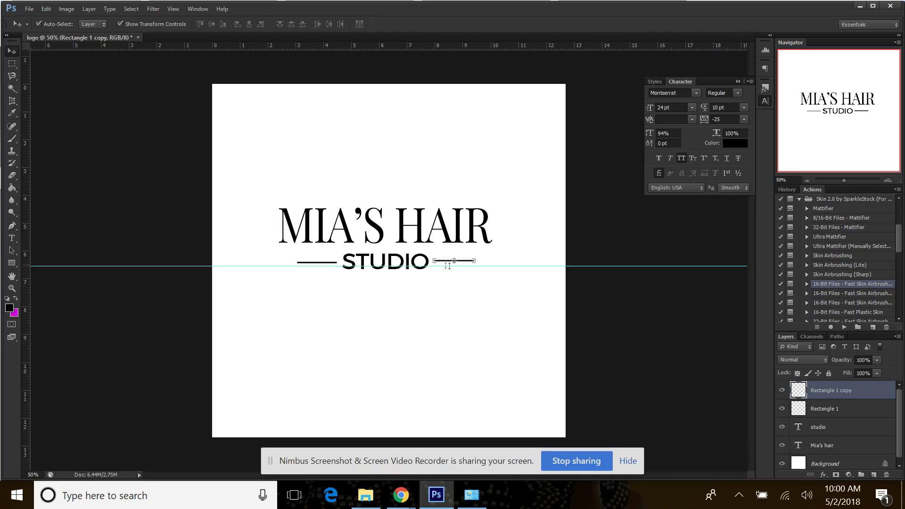
pyautogui.click(888, 180)
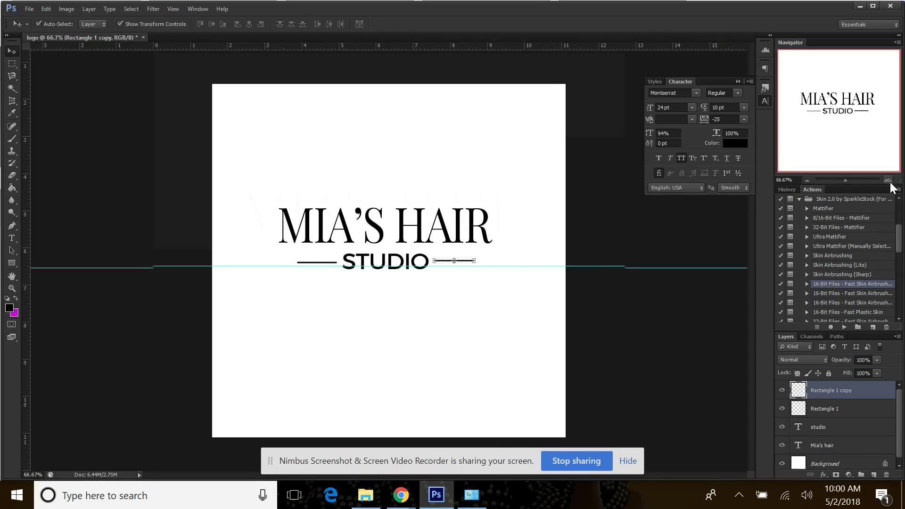
pyautogui.click(888, 181)
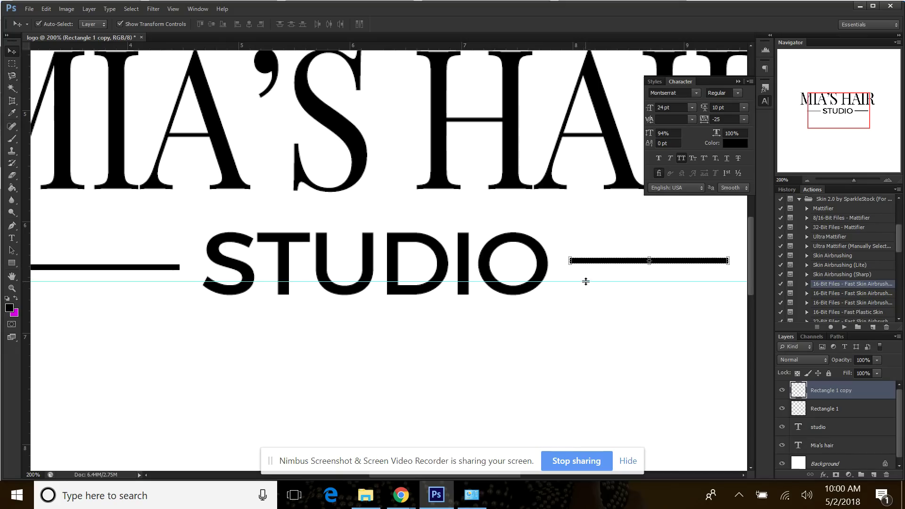
pyautogui.moveTo(586, 280); pyautogui.dragTo(587, 270)
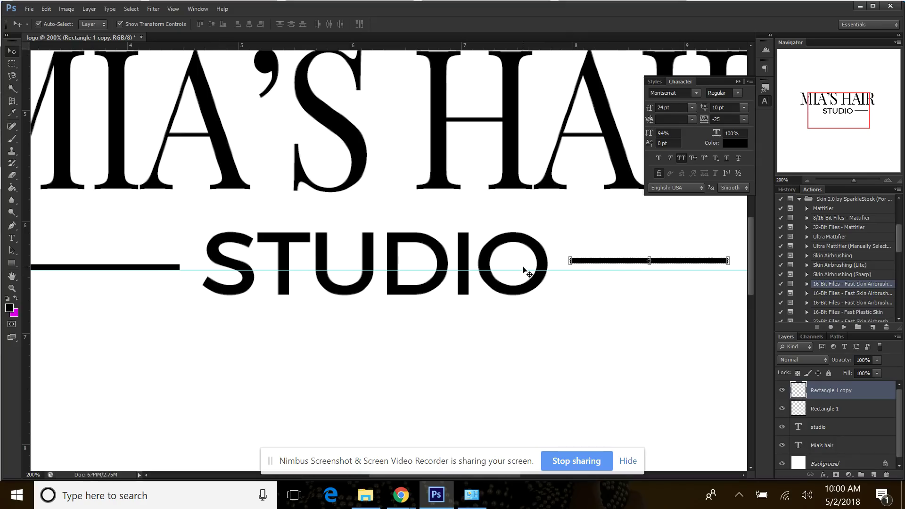
pyautogui.moveTo(614, 265); pyautogui.dragTo(614, 271)
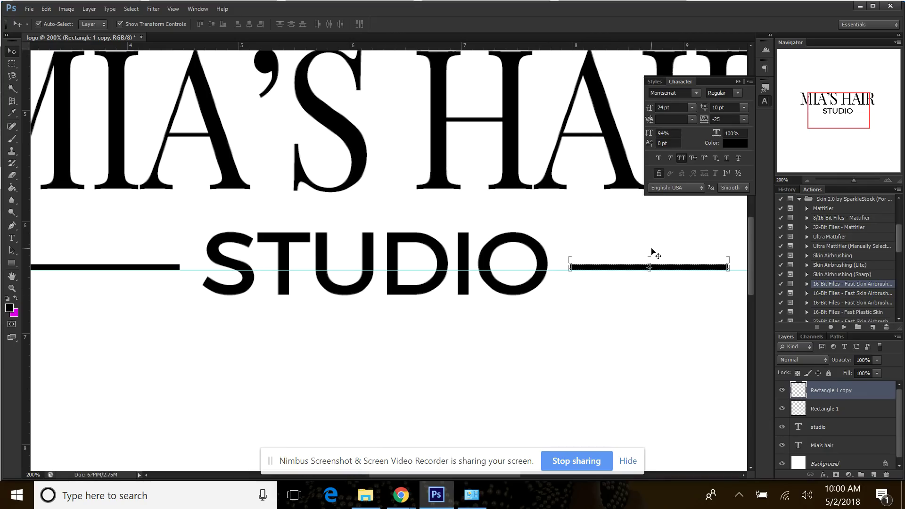
pyautogui.click(805, 181)
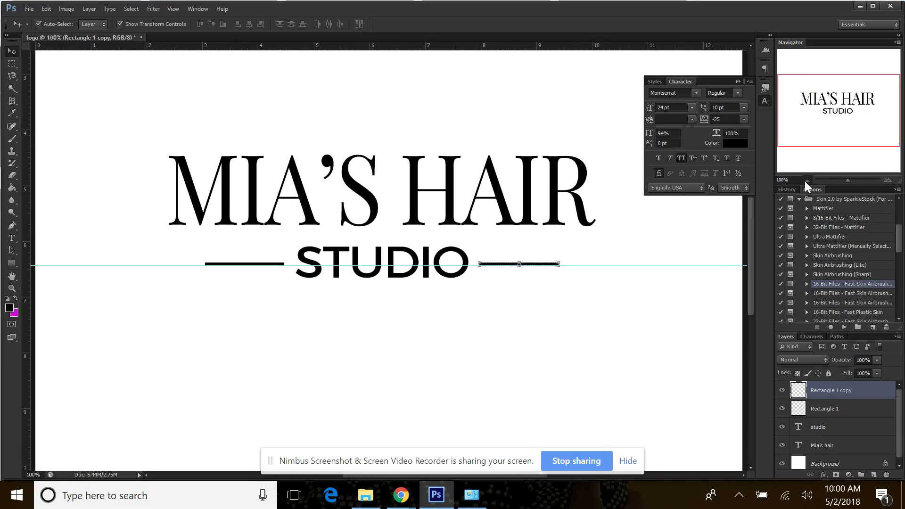
pyautogui.click(805, 181)
pyautogui.click(702, 223)
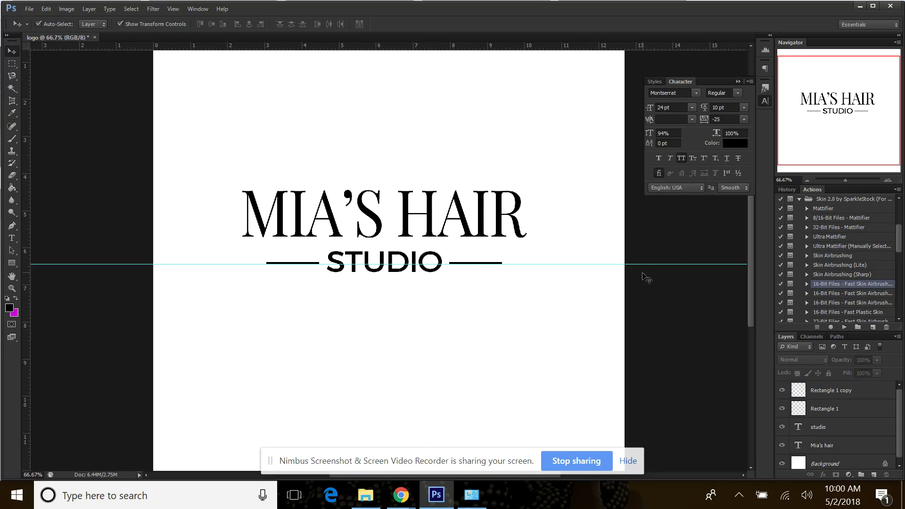
# Move the guide below the logo and scale MIA'S HAIR to about 59 pt, spanning the STUDIO row.
pyautogui.moveTo(645, 262); pyautogui.dragTo(640, 312)
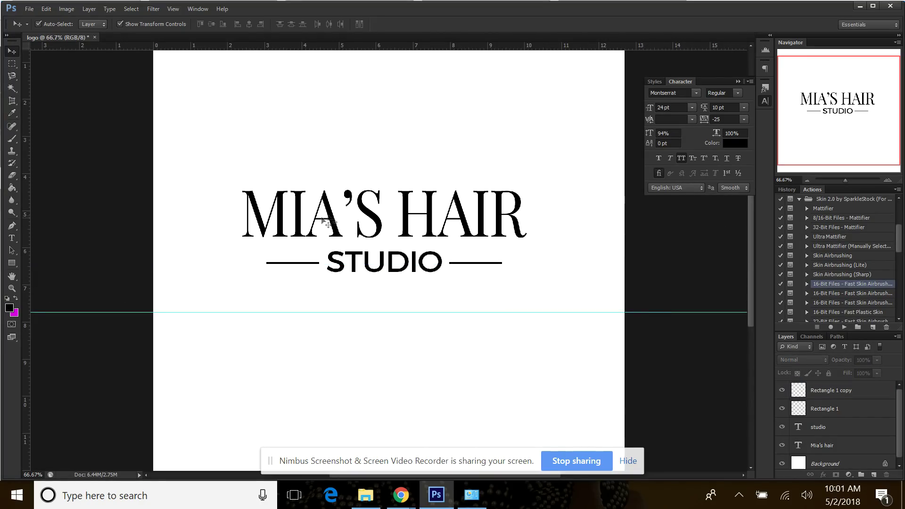
pyautogui.click(330, 219)
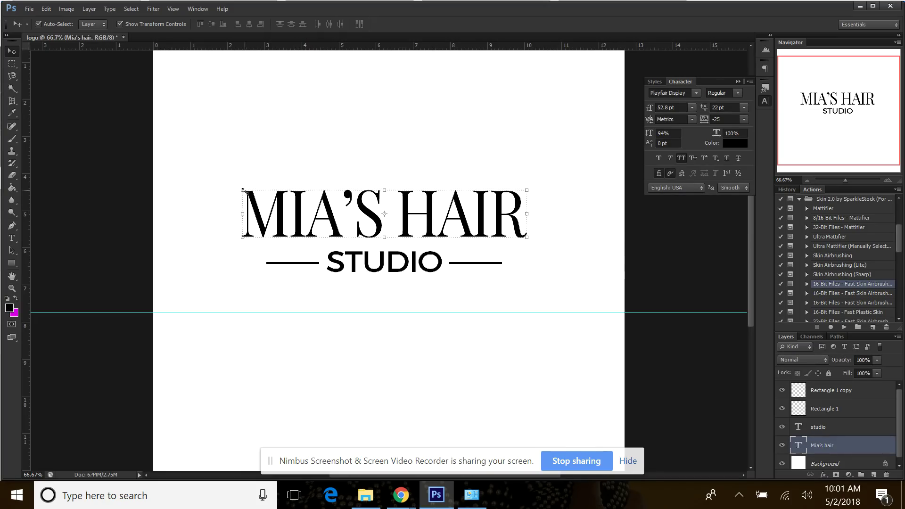
pyautogui.click(242, 190)
pyautogui.moveTo(242, 182); pyautogui.dragTo(206, 176)
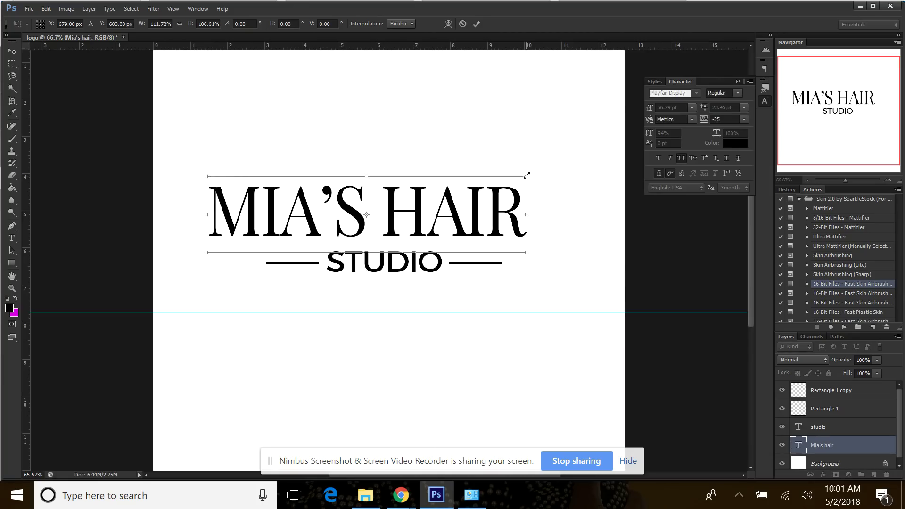
pyautogui.moveTo(526, 176); pyautogui.dragTo(560, 172)
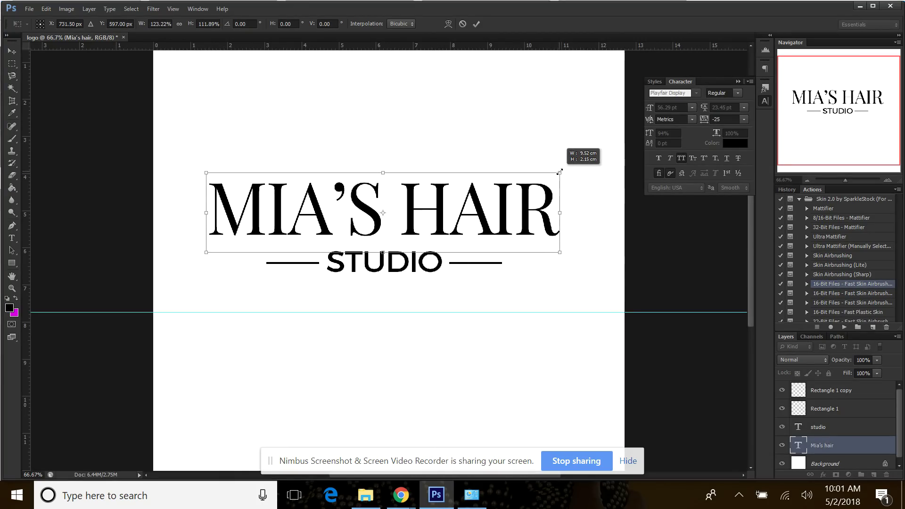
pyautogui.press('Return')
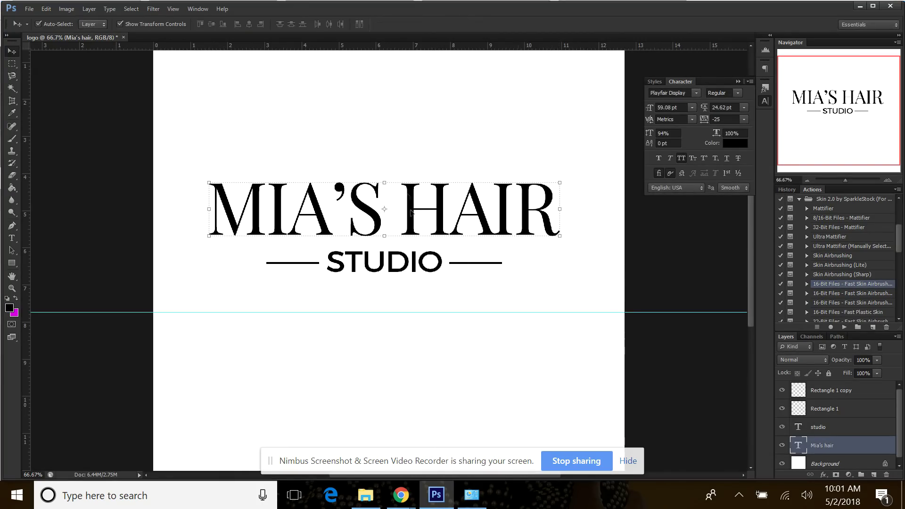
pyautogui.click(11, 309)
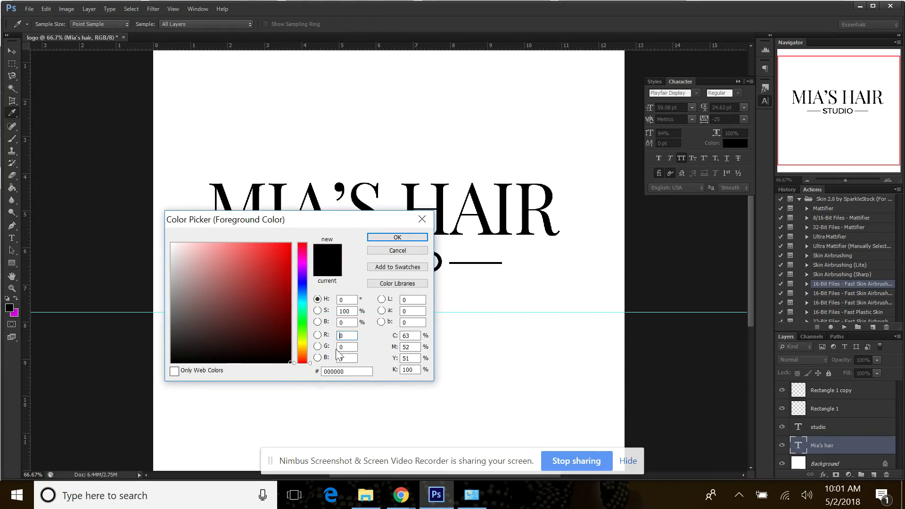
# Keep black as the foreground colour and set the background colour to purple #b42fbc.
pyautogui.click(397, 237)
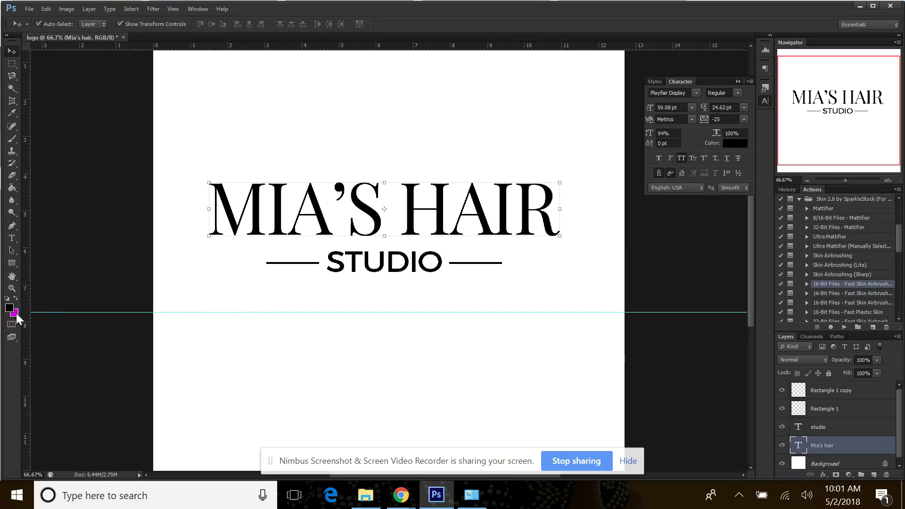
pyautogui.click(14, 314)
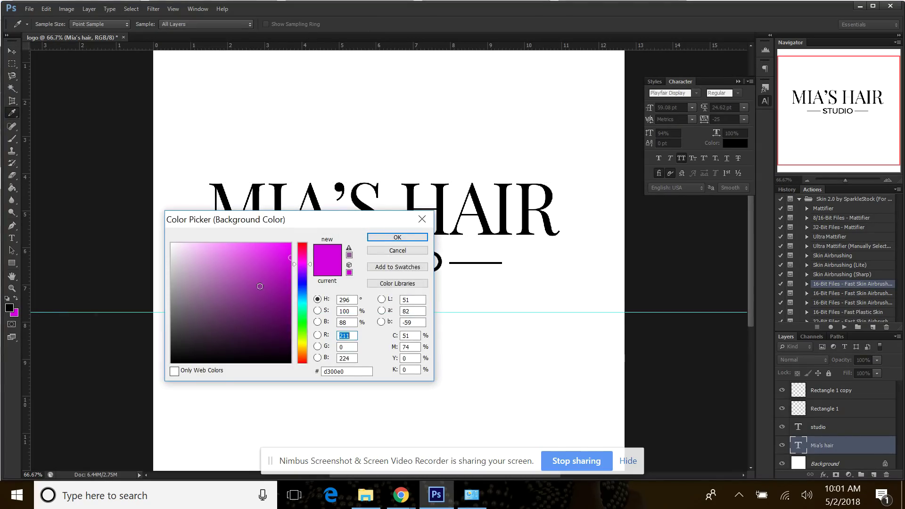
pyautogui.click(275, 275)
pyautogui.moveTo(274, 275); pyautogui.dragTo(290, 283)
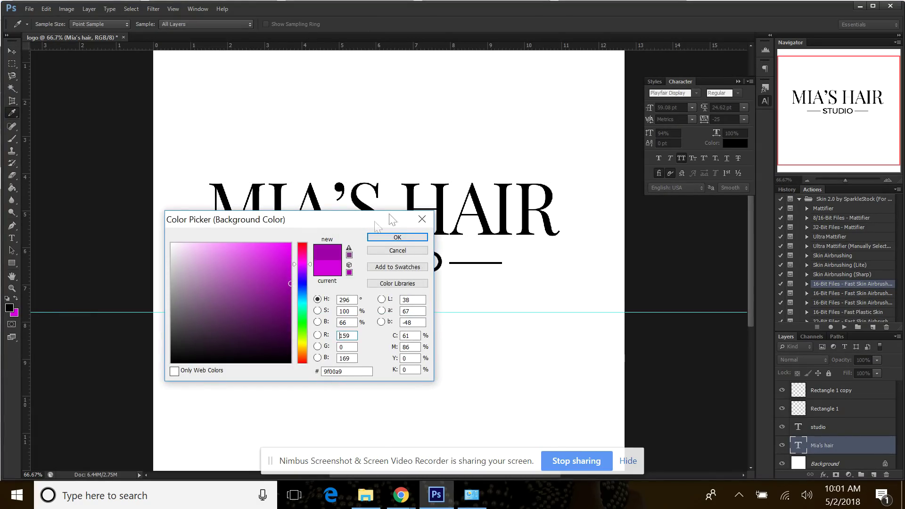
pyautogui.moveTo(275, 275); pyautogui.dragTo(260, 276)
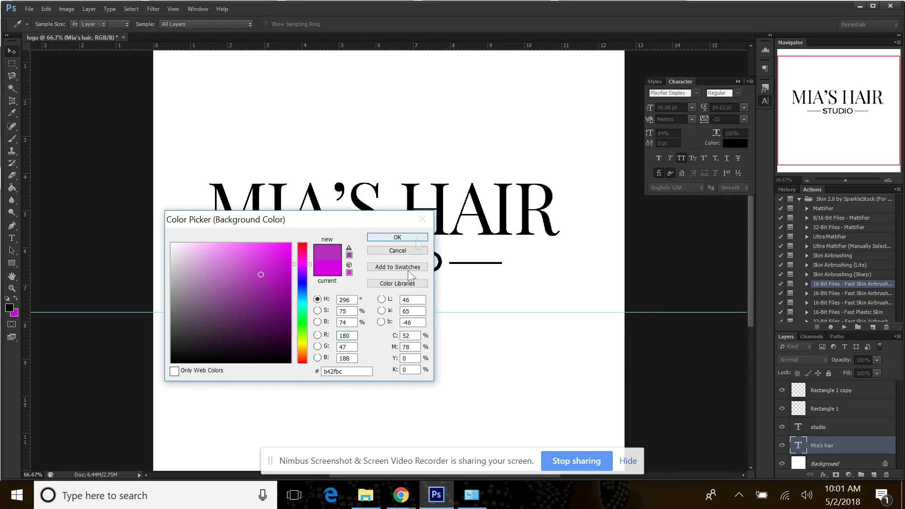
pyautogui.click(397, 237)
pyautogui.press('v')
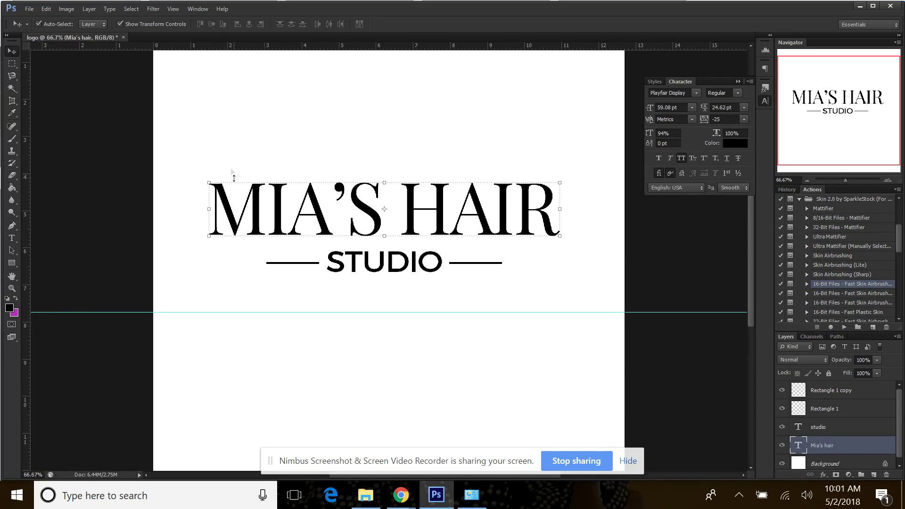
# Apply a Foreground to Background Gradient Overlay to MIA'S HAIR, shading purple to black.
pyautogui.click(84, 8)
pyautogui.moveTo(210, 72)
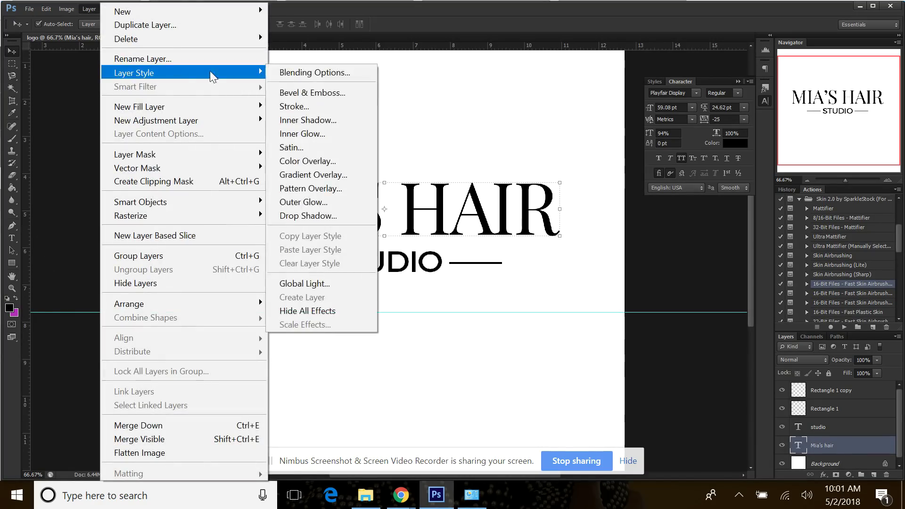
pyautogui.click(316, 181)
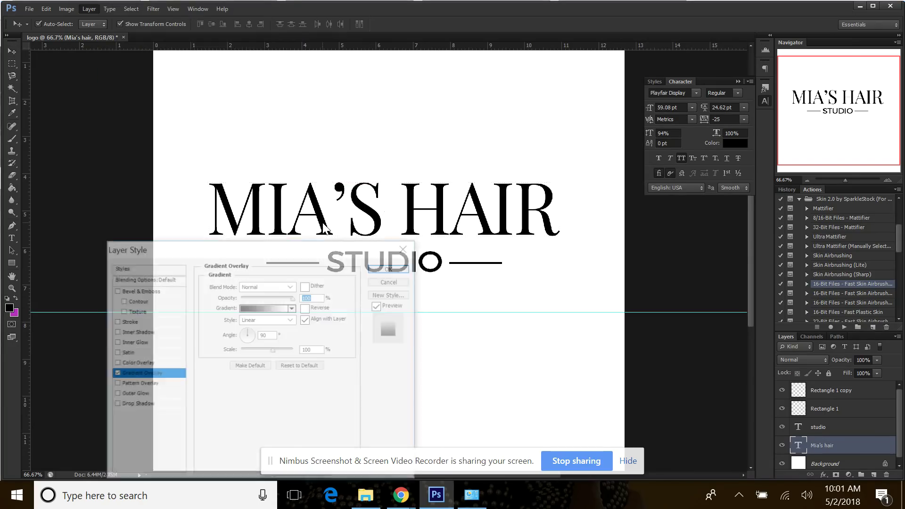
pyautogui.click(277, 308)
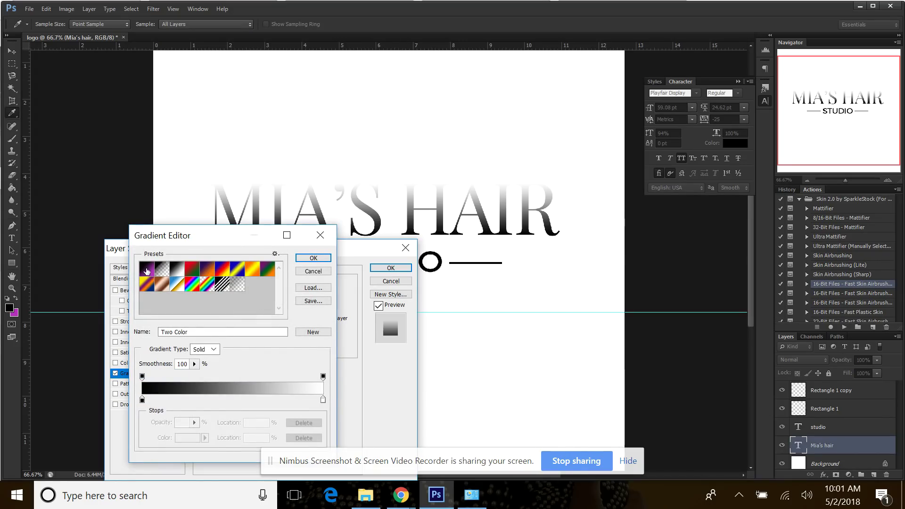
pyautogui.click(146, 269)
pyautogui.click(313, 258)
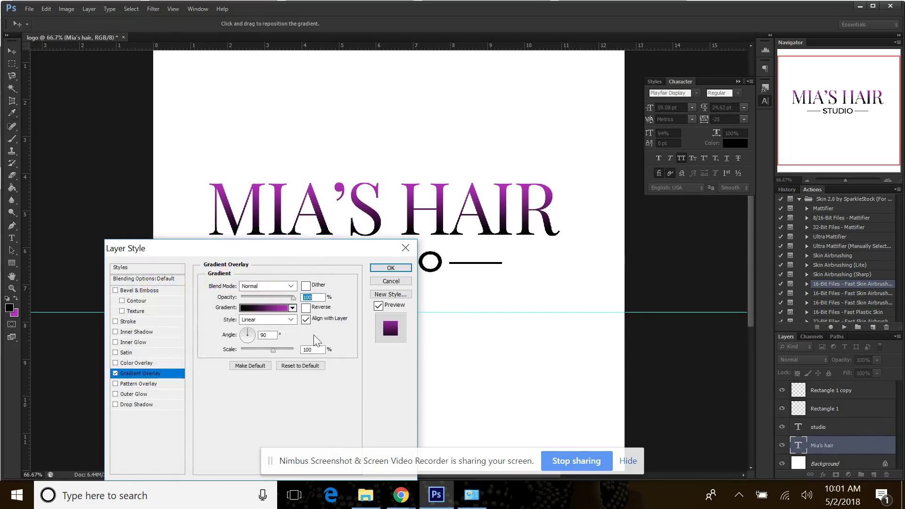
pyautogui.press('Return')
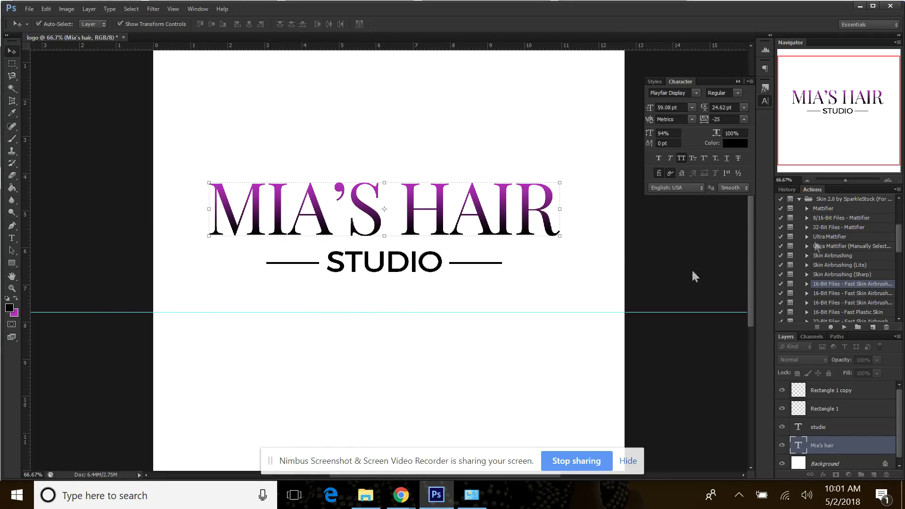
pyautogui.click(807, 181)
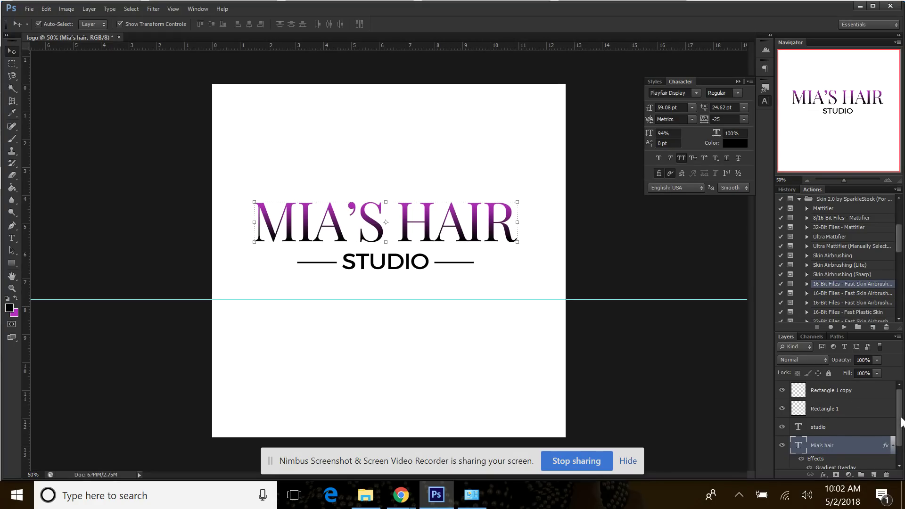
# Save the logo as the layered Photoshop file miahairstudio.psd, accepting the default format options.
pyautogui.click(30, 8)
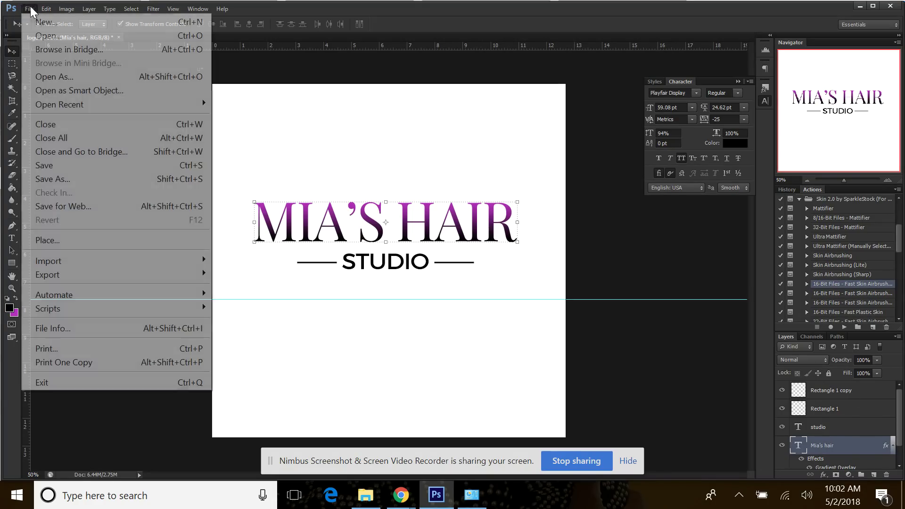
pyautogui.click(100, 179)
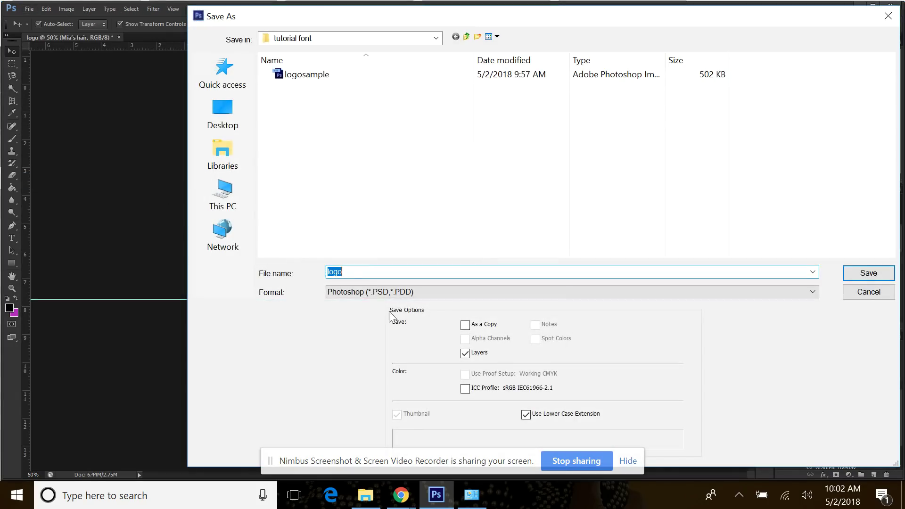
pyautogui.write('miahairstudio')
pyautogui.click(865, 274)
pyautogui.click(658, 190)
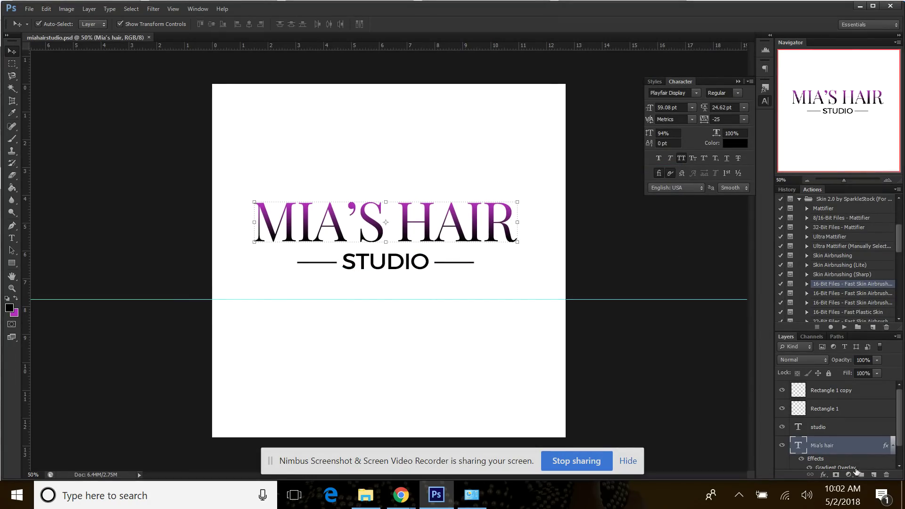
pyautogui.scroll(-1, 858, 447)
# Hide the white Background layer and save a transparent copy as miahairstudio.png.
pyautogui.scroll(-1, 859, 446)
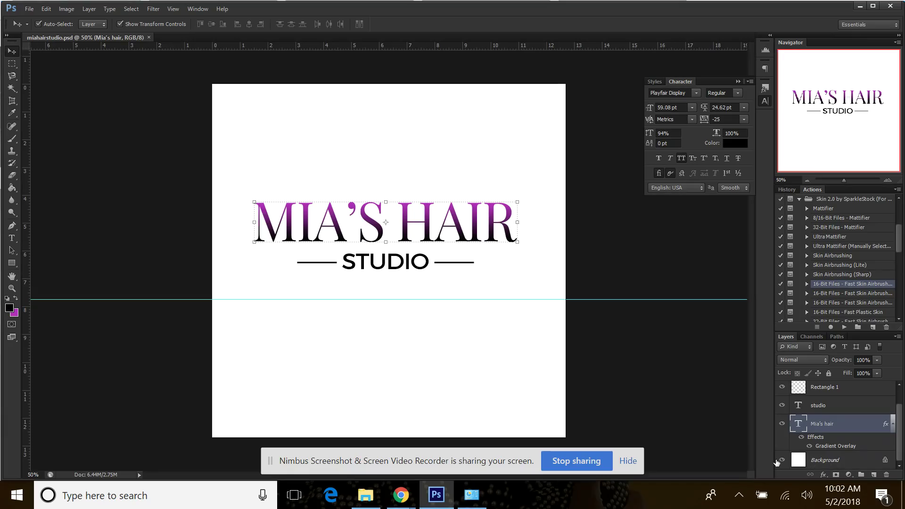
pyautogui.click(782, 460)
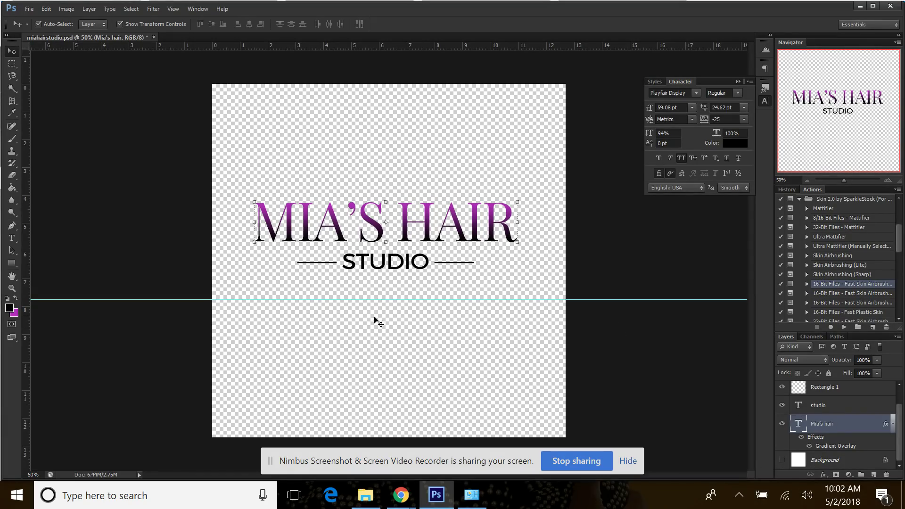
pyautogui.click(25, 11)
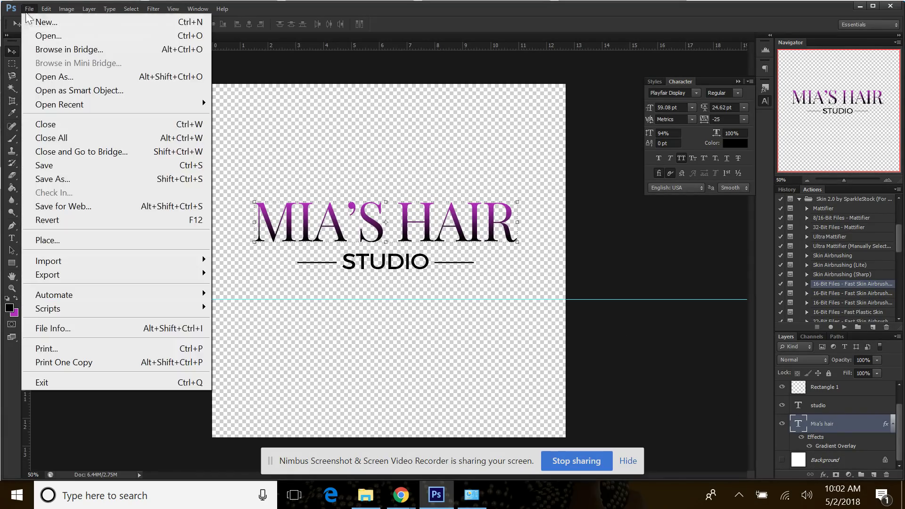
pyautogui.click(88, 181)
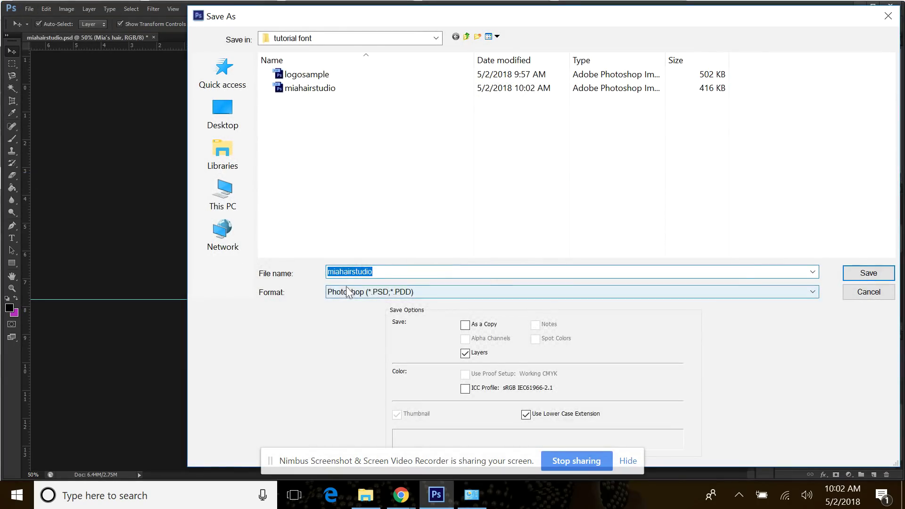
pyautogui.click(351, 292)
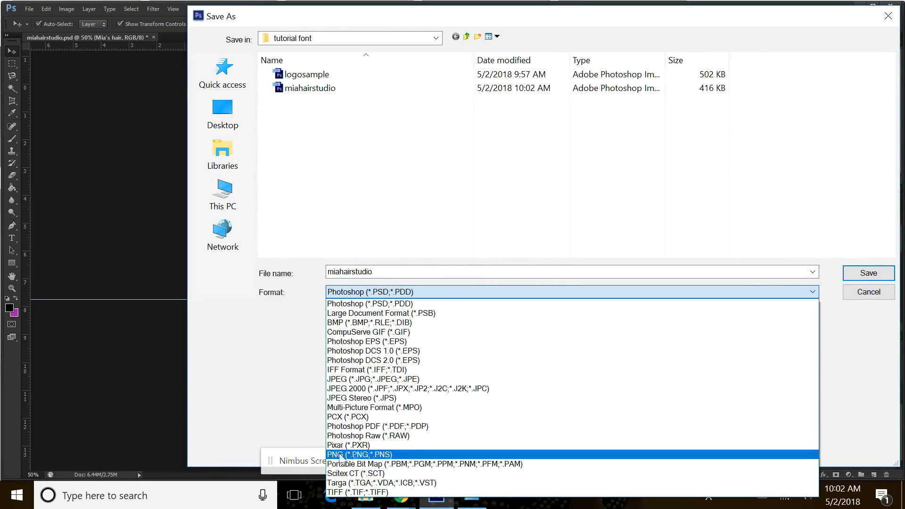
pyautogui.click(356, 454)
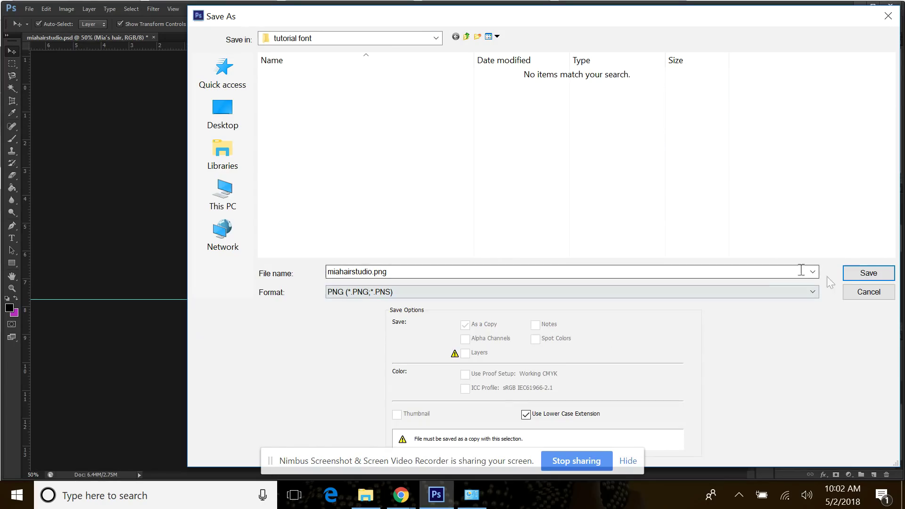
pyautogui.click(851, 276)
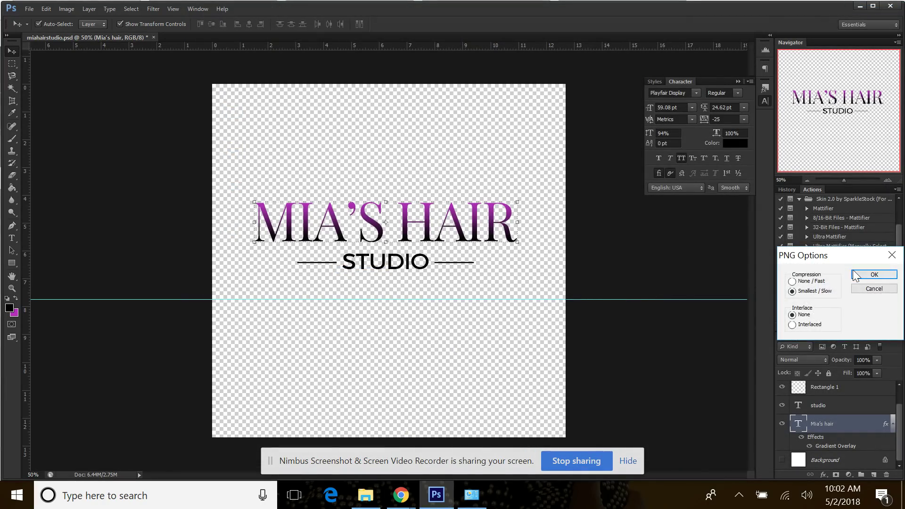
pyautogui.click(873, 275)
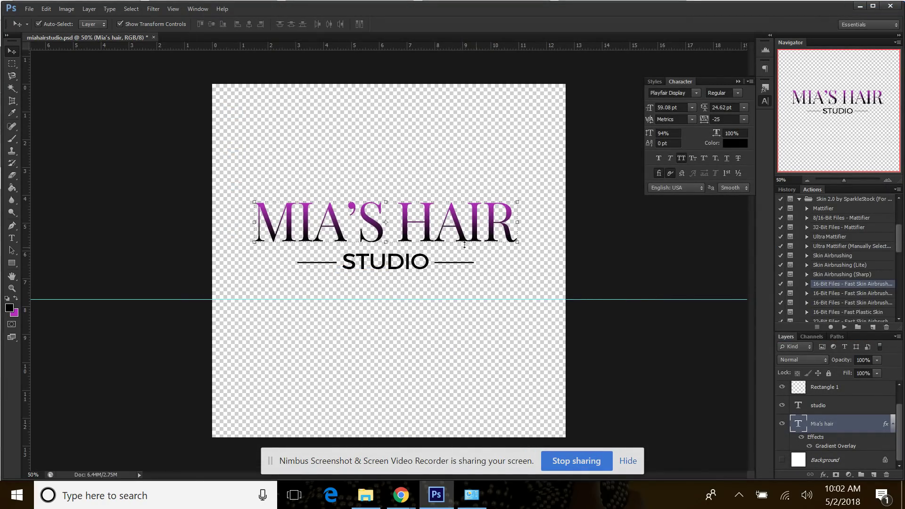
# Save a JPEG copy as miahairstudio.jpg, keeping the default quality settings.
pyautogui.click(33, 9)
pyautogui.click(70, 179)
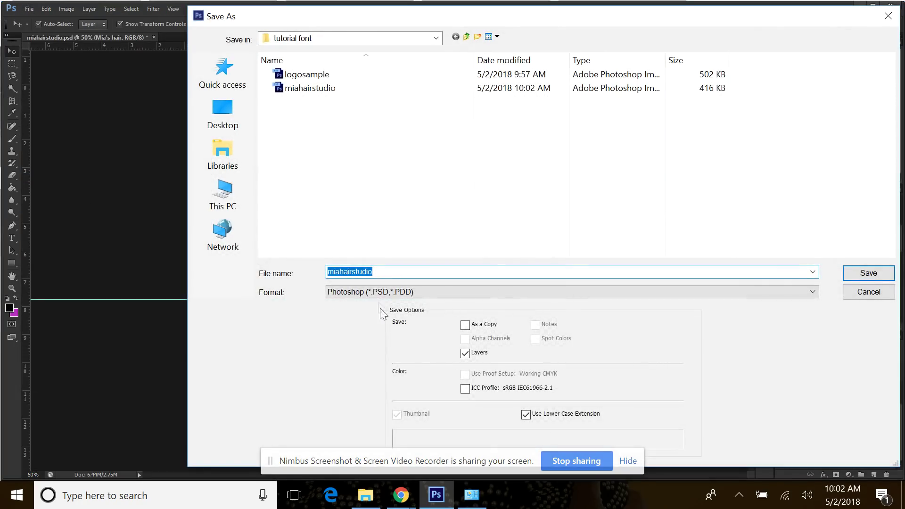
pyautogui.click(380, 293)
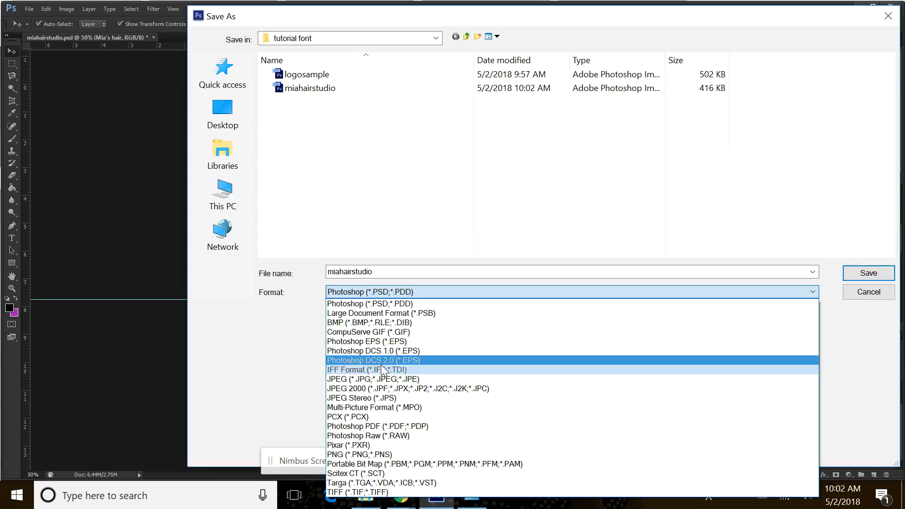
pyautogui.click(380, 380)
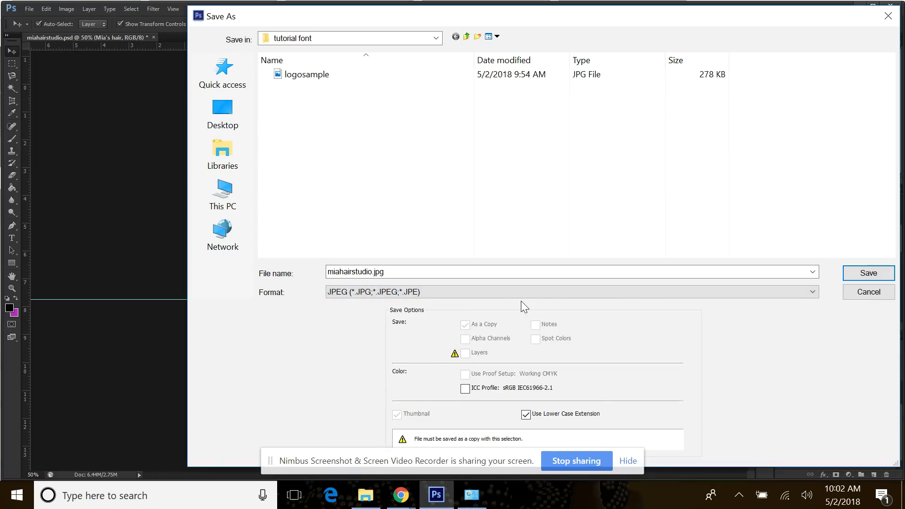
pyautogui.click(867, 273)
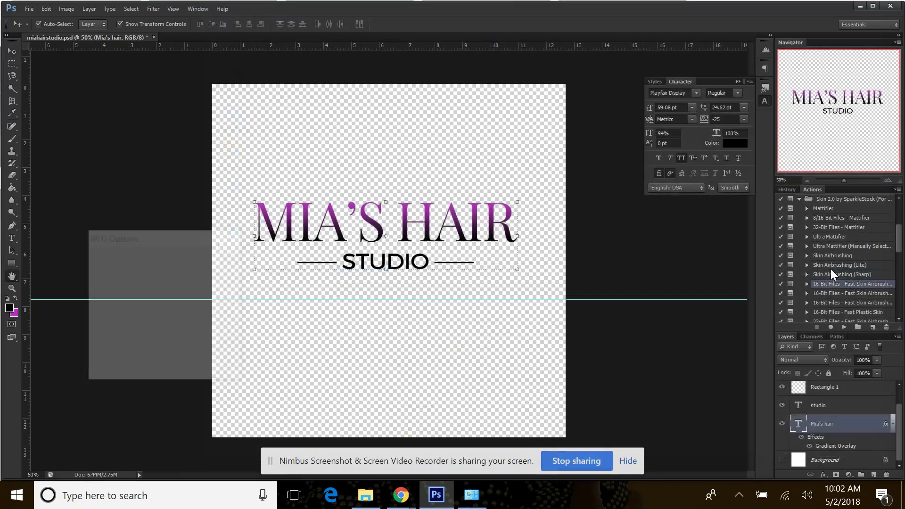
pyautogui.click(220, 255)
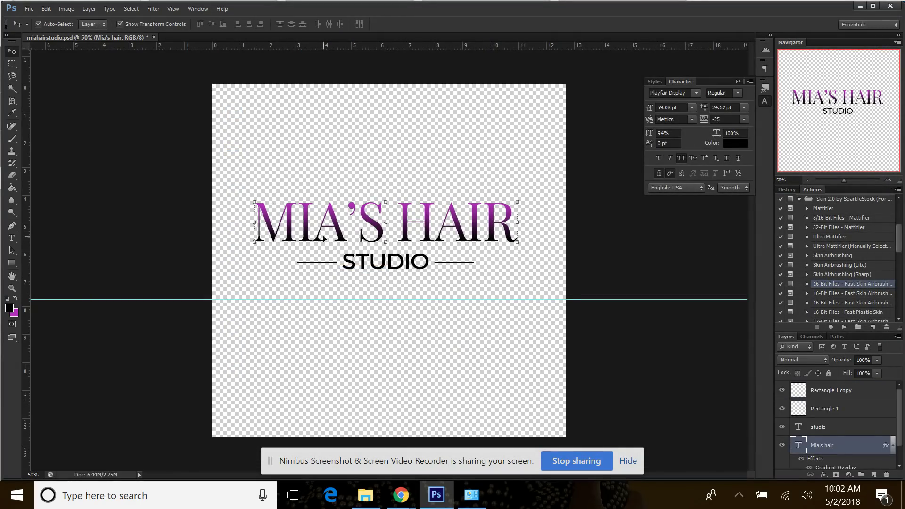
# Save a Photoshop PDF copy as miahairstudio.pdf, accepting the default PDF settings and compatibility warning.
pyautogui.click(30, 8)
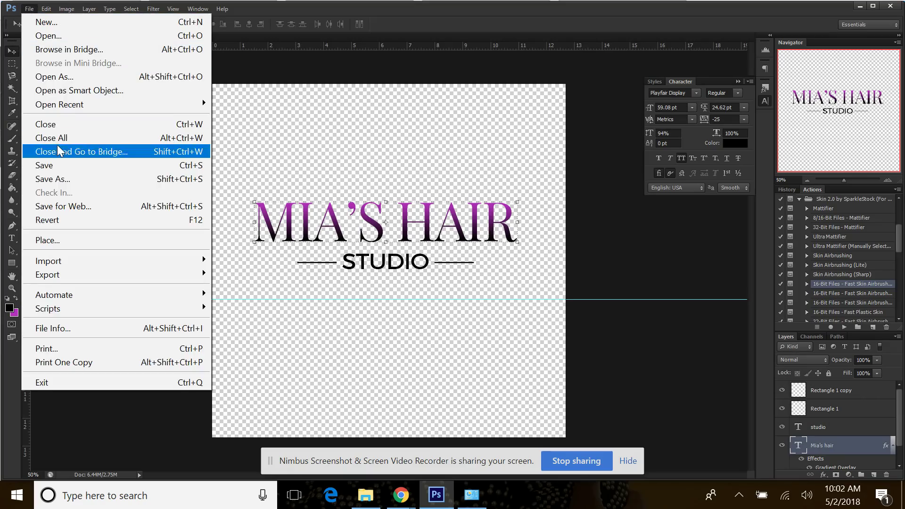
pyautogui.click(128, 182)
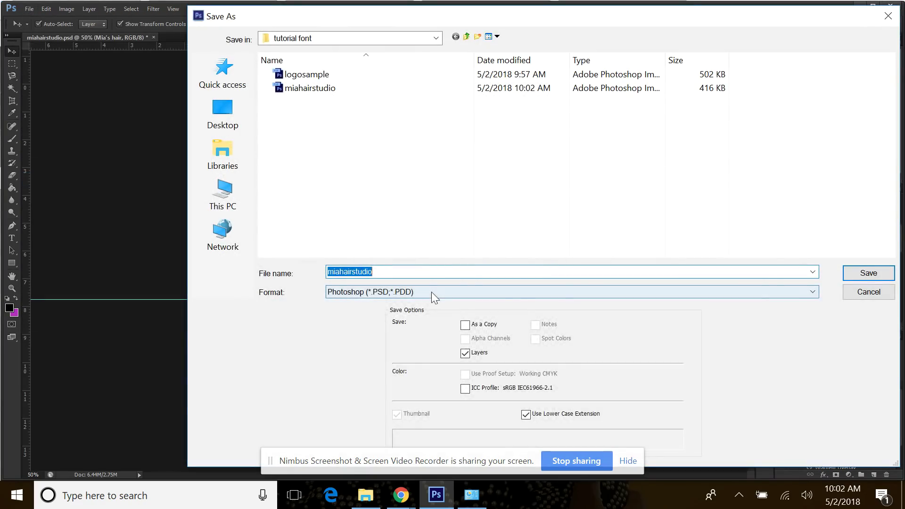
pyautogui.click(431, 292)
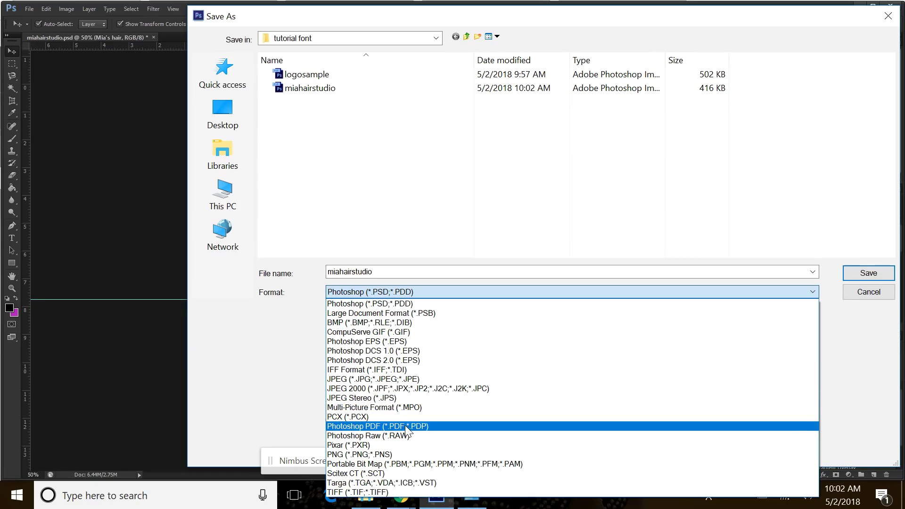
pyautogui.click(406, 427)
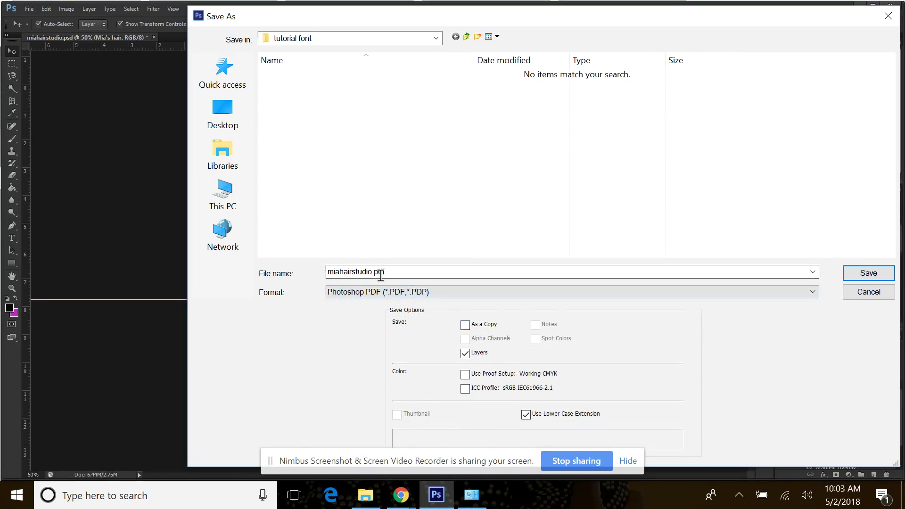
pyautogui.click(868, 273)
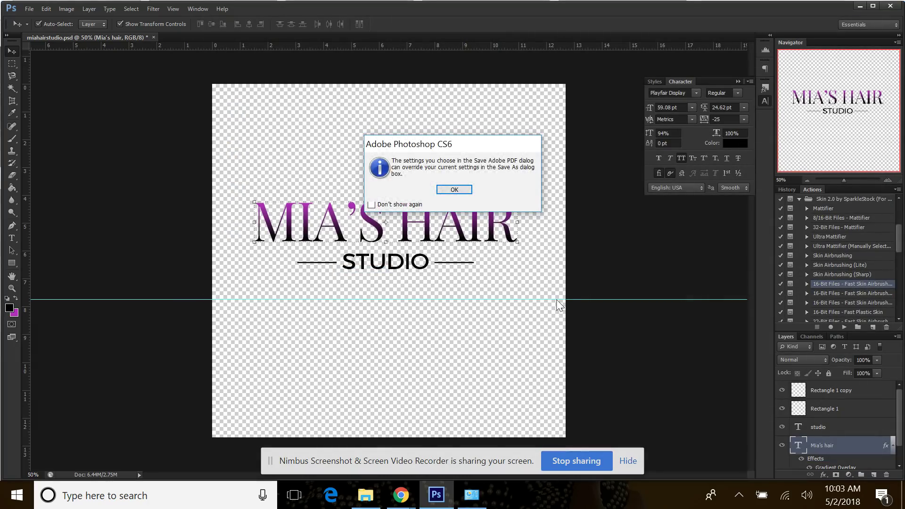
pyautogui.click(456, 189)
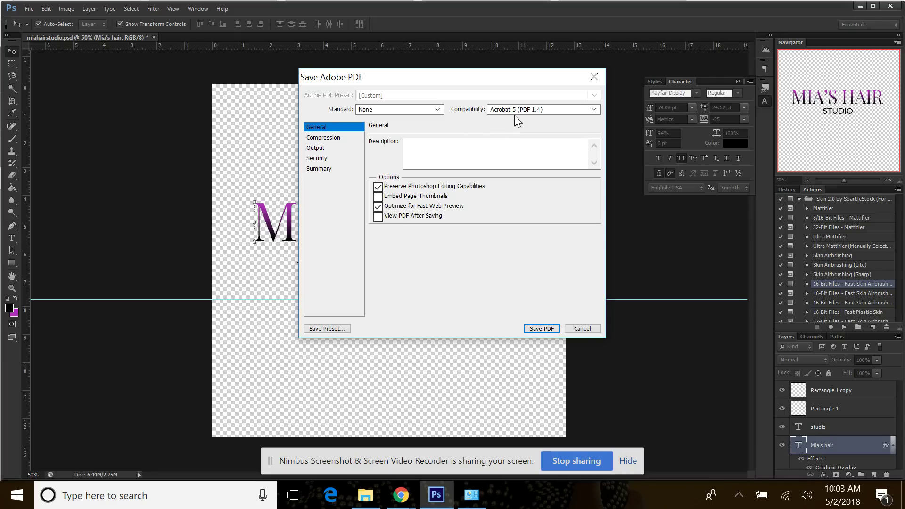
pyautogui.click(538, 328)
pyautogui.click(471, 204)
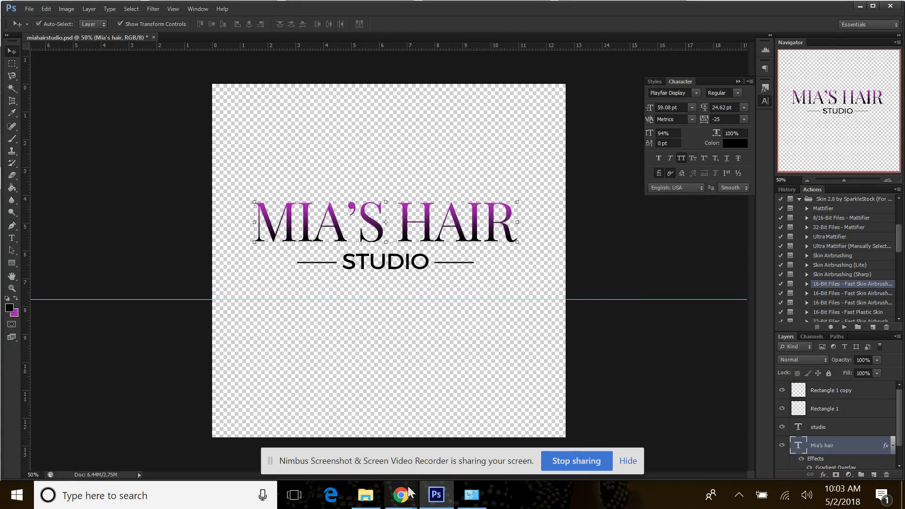
# Show the tutorial font folder in File Explorer to check the miahairstudio JPG, PNG and PSD files.
pyautogui.click(365, 494)
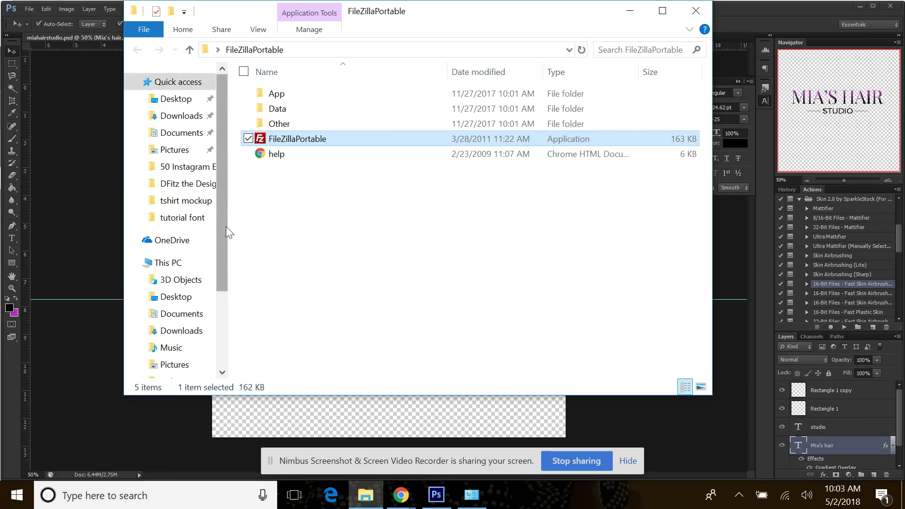
pyautogui.click(204, 218)
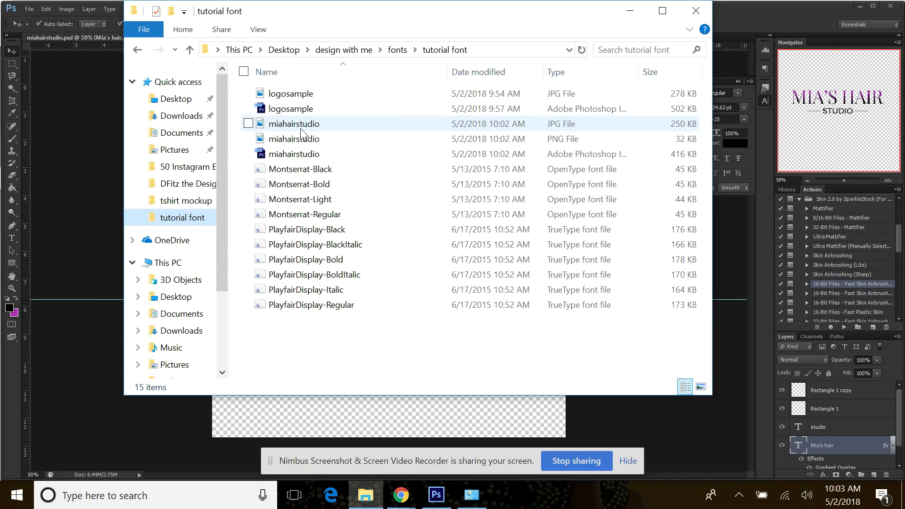
# Minimize File Explorer to bring the finished logo in Photoshop back into view.
pyautogui.click(633, 11)
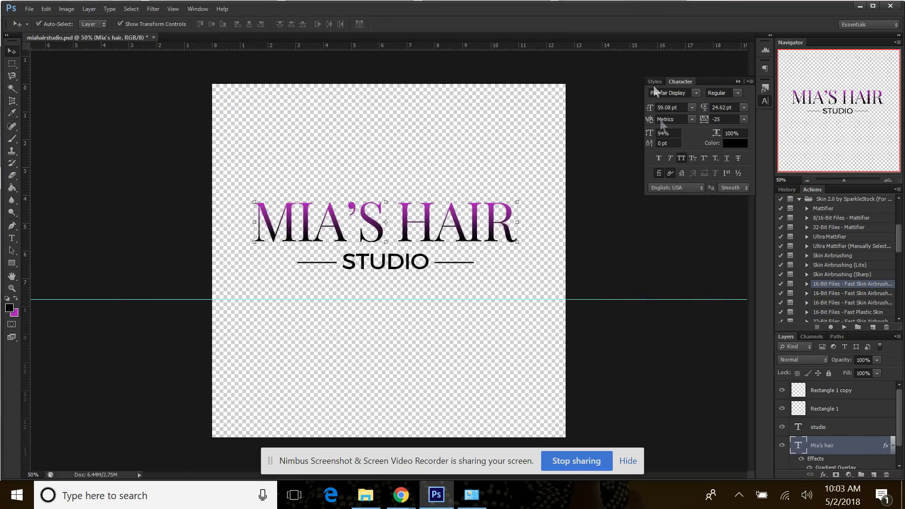